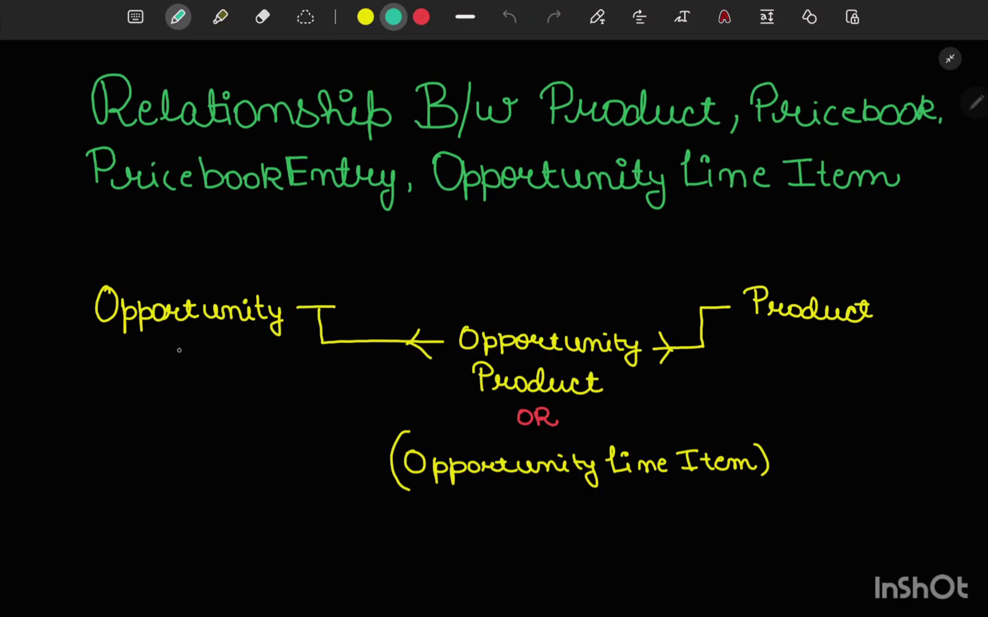
Step: Underline Opportunity and Product in the relationship diagram with teal pen strokes and bracket the Opportunity Product junction between them
{"action": "left_click_drag", "start_coordinate": [164, 343], "coordinate": [200, 338]}
{"action": "left_click_drag", "start_coordinate": [783, 331], "coordinate": [806, 331]}
{"action": "left_click_drag", "start_coordinate": [454, 319], "coordinate": [457, 373]}
{"action": "left_click_drag", "start_coordinate": [639, 321], "coordinate": [638, 381]}
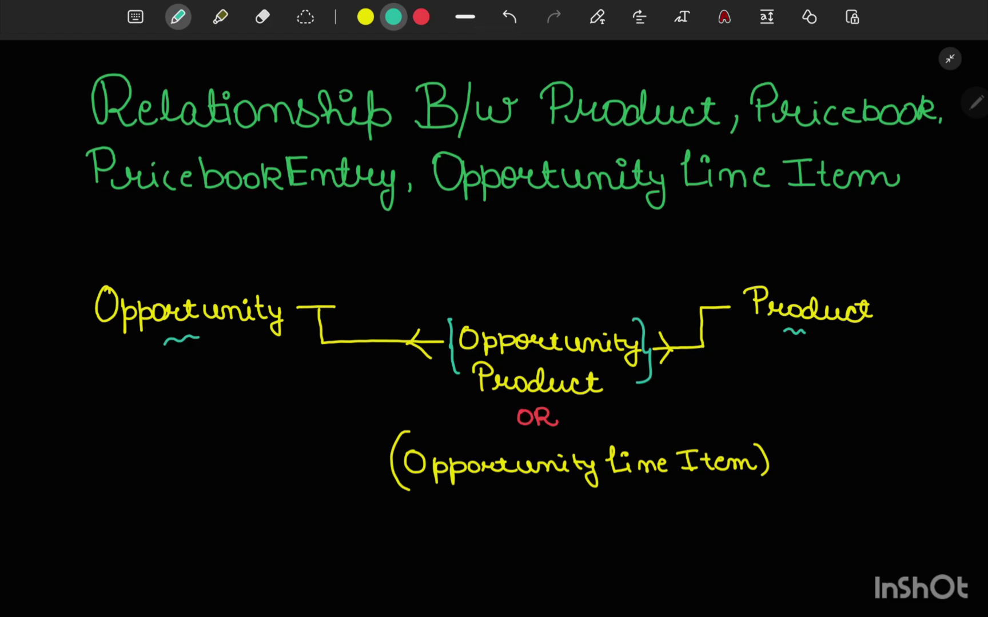
Step: Underline the words of "Opportunity Line Item" and enclose the whole name in teal square brackets
{"action": "left_click_drag", "start_coordinate": [480, 484], "coordinate": [499, 484]}
{"action": "left_click_drag", "start_coordinate": [627, 485], "coordinate": [637, 484]}
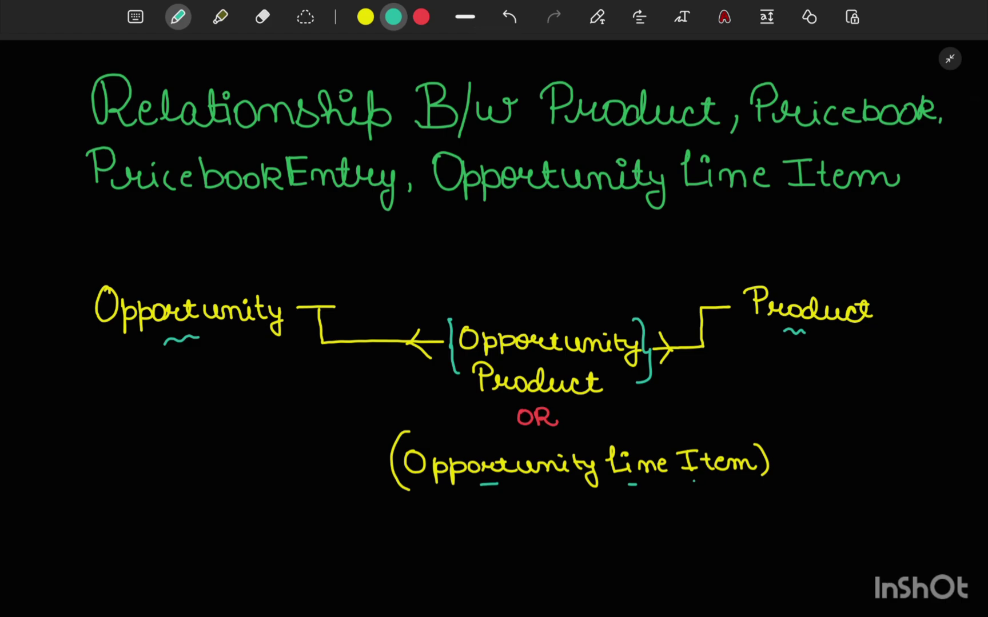
{"action": "left_click_drag", "start_coordinate": [775, 427], "coordinate": [787, 473]}
{"action": "left_click_drag", "start_coordinate": [383, 424], "coordinate": [381, 493]}
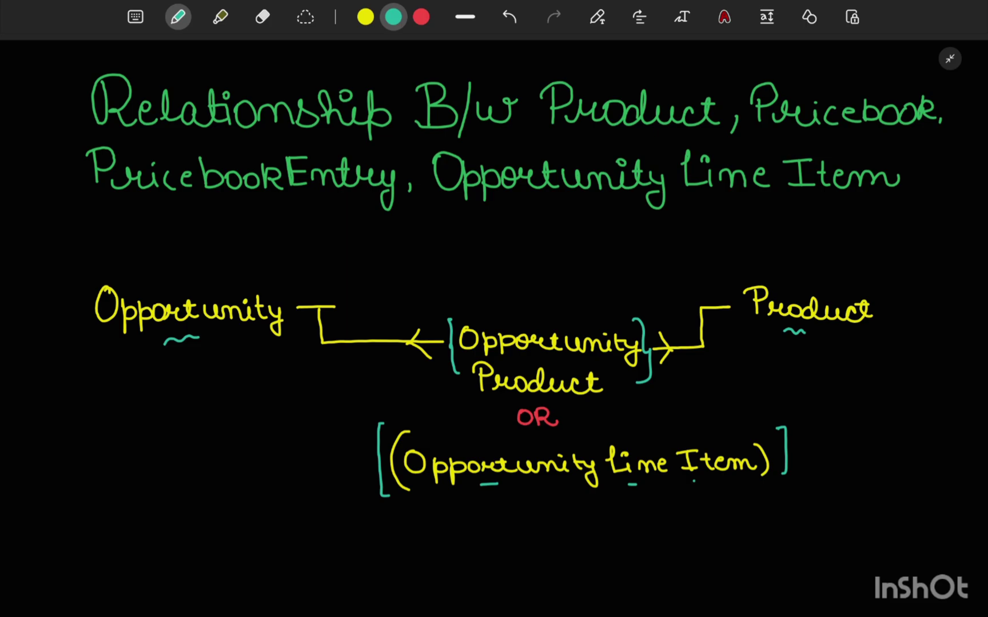
Step: Sketch a small teal tree below Opportunity Line Item, with 2 branching to 1 and 2, and underline it
{"action": "scroll", "coordinate": [493, 309], "scroll_direction": "down", "scroll_amount": 5}
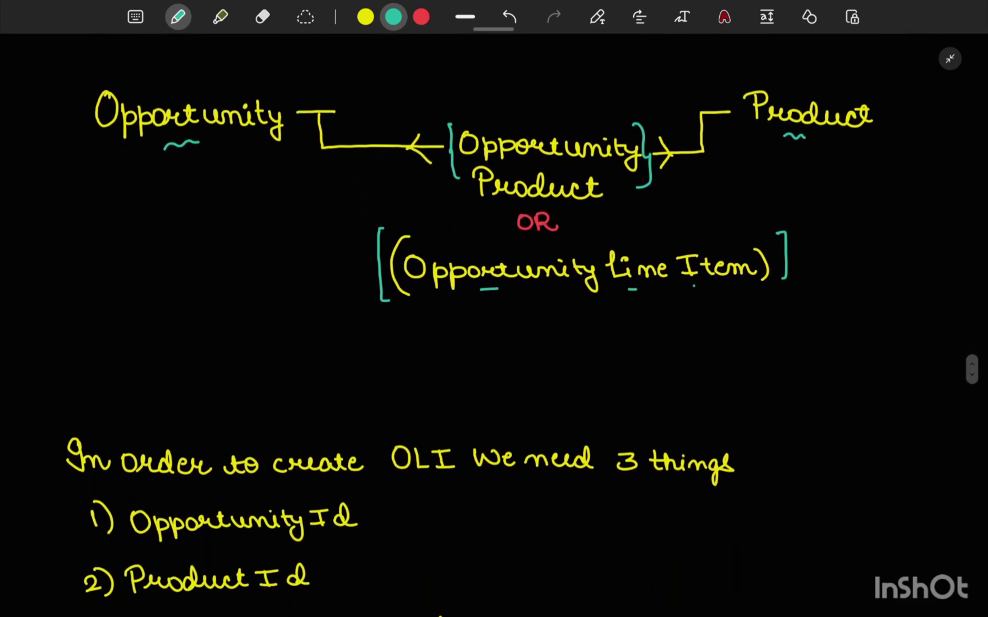
{"action": "scroll", "coordinate": [494, 320], "scroll_direction": "up", "scroll_amount": 3}
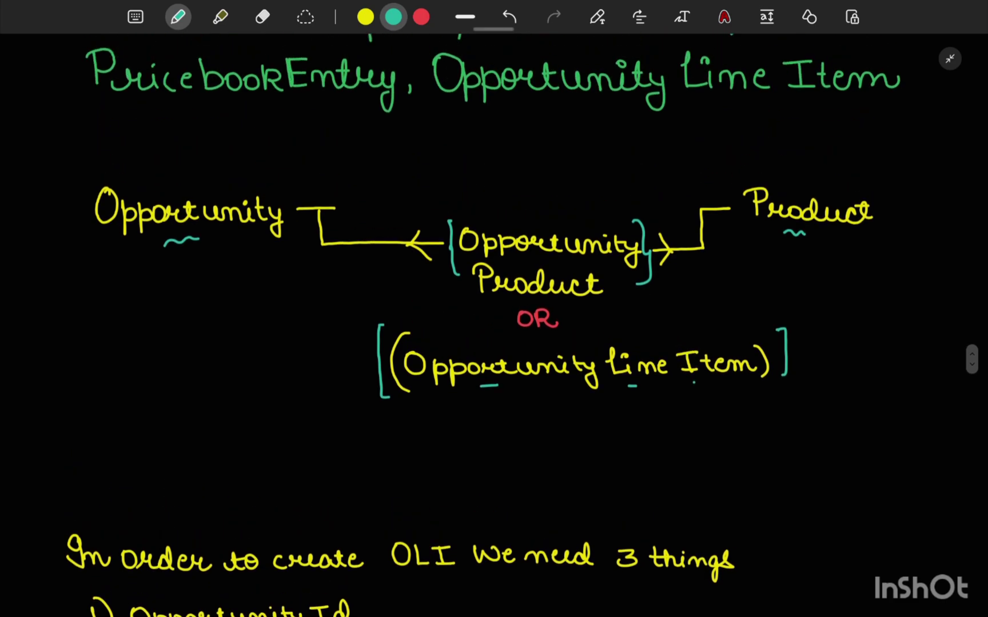
{"action": "scroll", "coordinate": [493, 320], "scroll_direction": "up", "scroll_amount": 1}
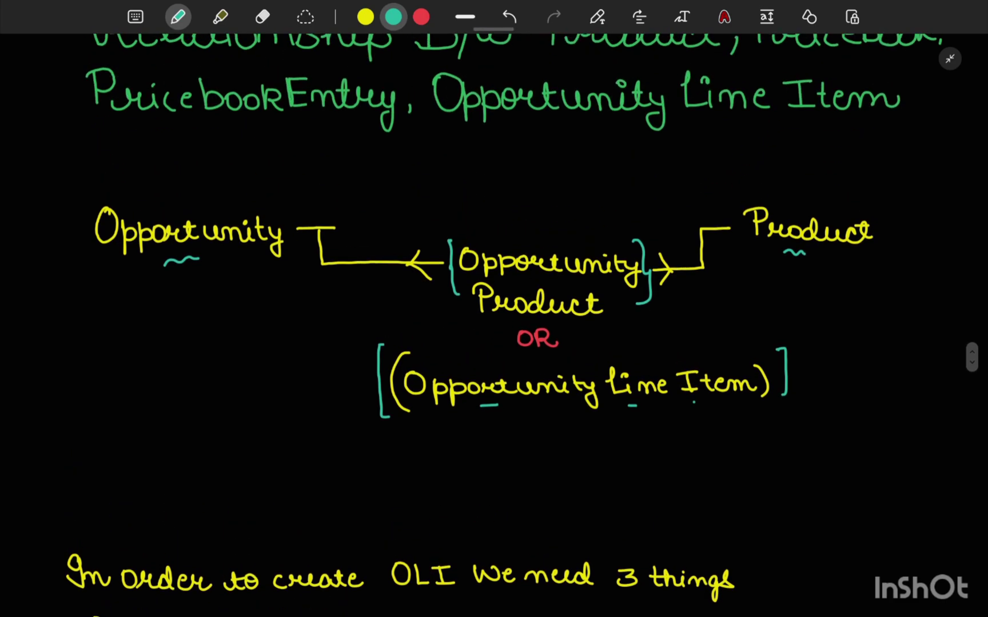
{"action": "mouse_move", "coordinate": [780, 440]}
{"action": "left_mouse_down"}
{"action": "mouse_move", "coordinate": [792, 455]}
{"action": "mouse_move", "coordinate": [767, 462]}
{"action": "mouse_move", "coordinate": [739, 490]}
{"action": "left_mouse_up"}
{"action": "left_click_drag", "start_coordinate": [795, 461], "coordinate": [822, 464]}
{"action": "left_click_drag", "start_coordinate": [824, 473], "coordinate": [838, 481]}
{"action": "left_click_drag", "start_coordinate": [746, 499], "coordinate": [834, 494]}
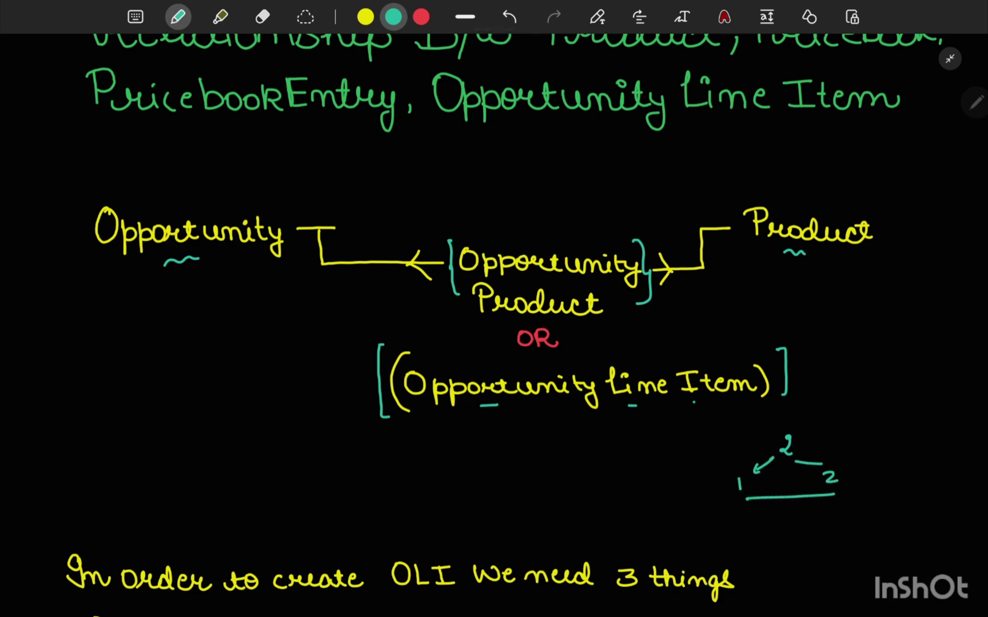
Step: Tick off Opportunity Id, Product Id and Pricebook Entry Id in the list of things needed to create an OLI
{"action": "scroll", "coordinate": [494, 320], "scroll_direction": "down", "scroll_amount": 5}
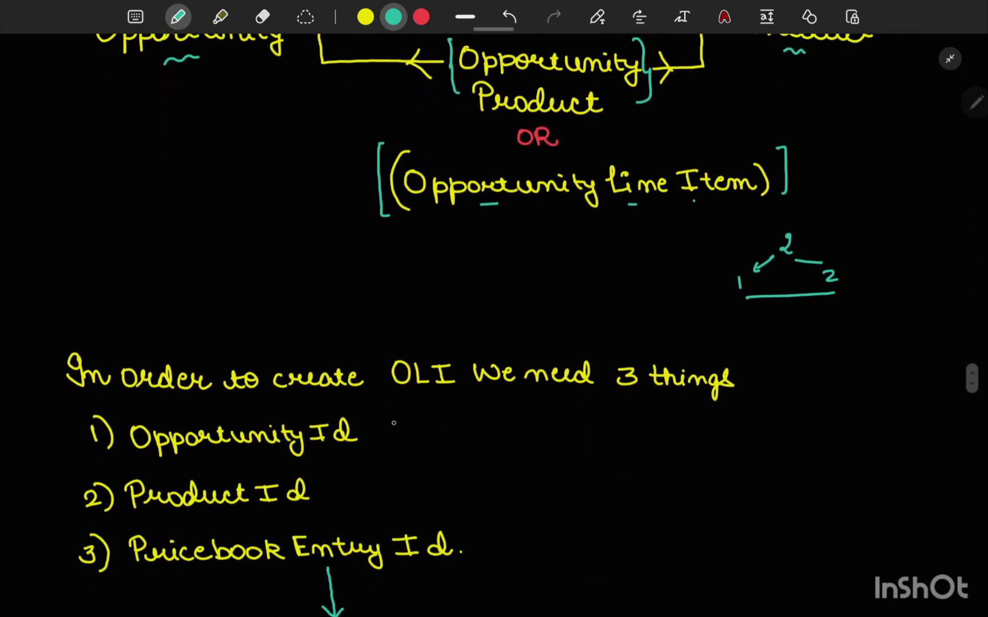
{"action": "left_click_drag", "start_coordinate": [388, 425], "coordinate": [424, 417]}
{"action": "left_click_drag", "start_coordinate": [382, 487], "coordinate": [420, 470]}
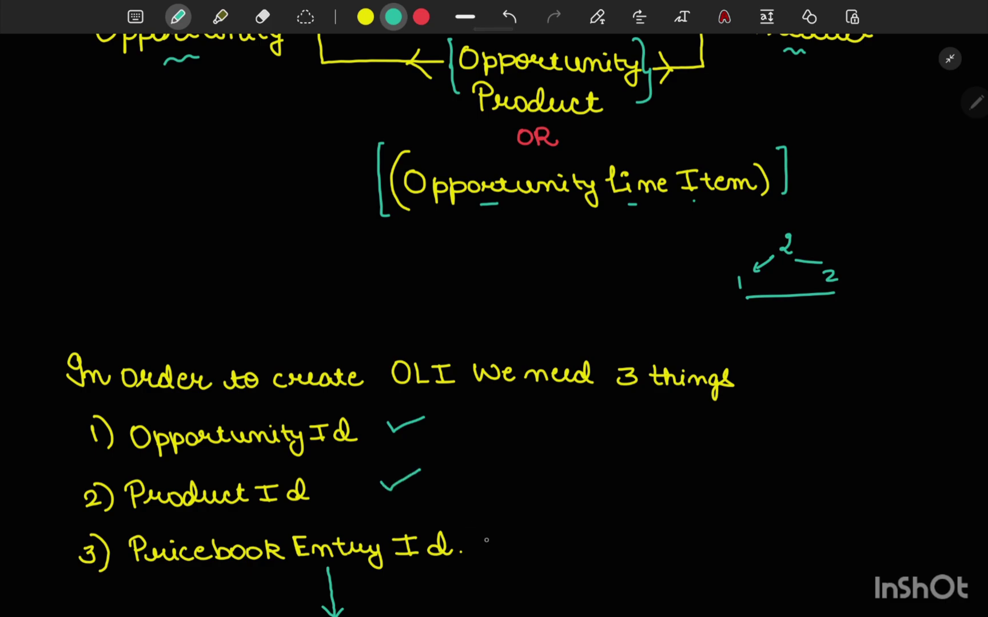
{"action": "left_click_drag", "start_coordinate": [478, 542], "coordinate": [508, 531]}
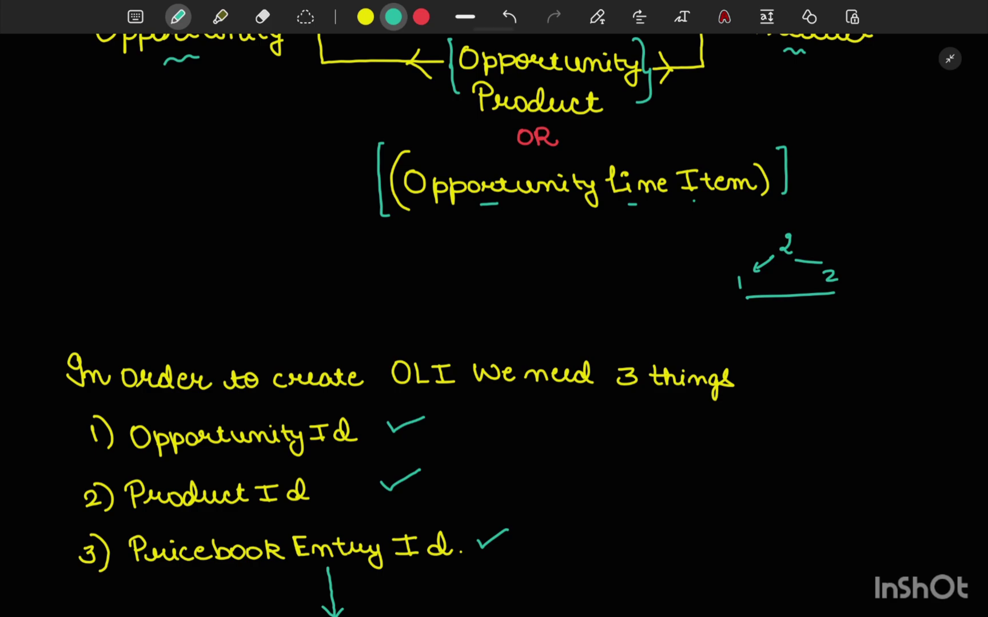
Step: Bracket and underline Pricebook Entry in the Product–Pricebook diagram using the yellow pen
{"action": "scroll", "coordinate": [494, 320], "scroll_direction": "down", "scroll_amount": 5}
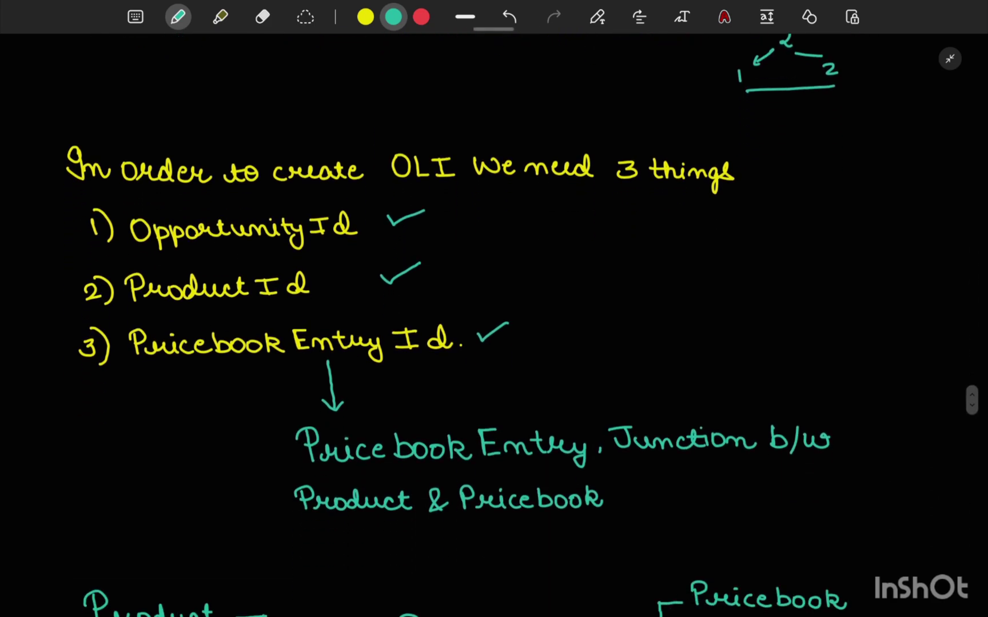
{"action": "scroll", "coordinate": [494, 320], "scroll_direction": "down", "scroll_amount": 5}
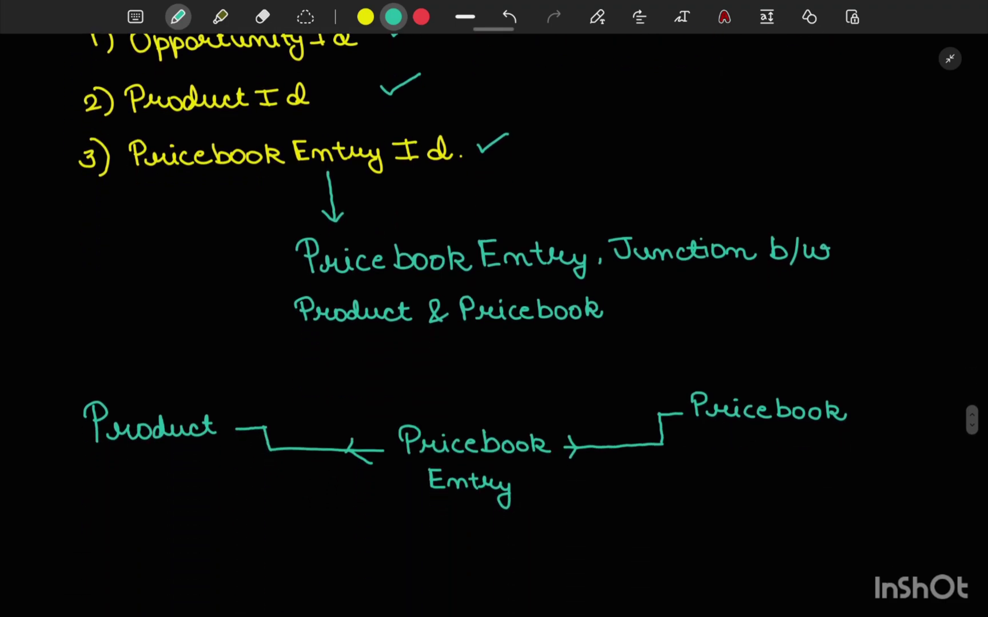
{"action": "scroll", "coordinate": [494, 320], "scroll_direction": "down", "scroll_amount": 5}
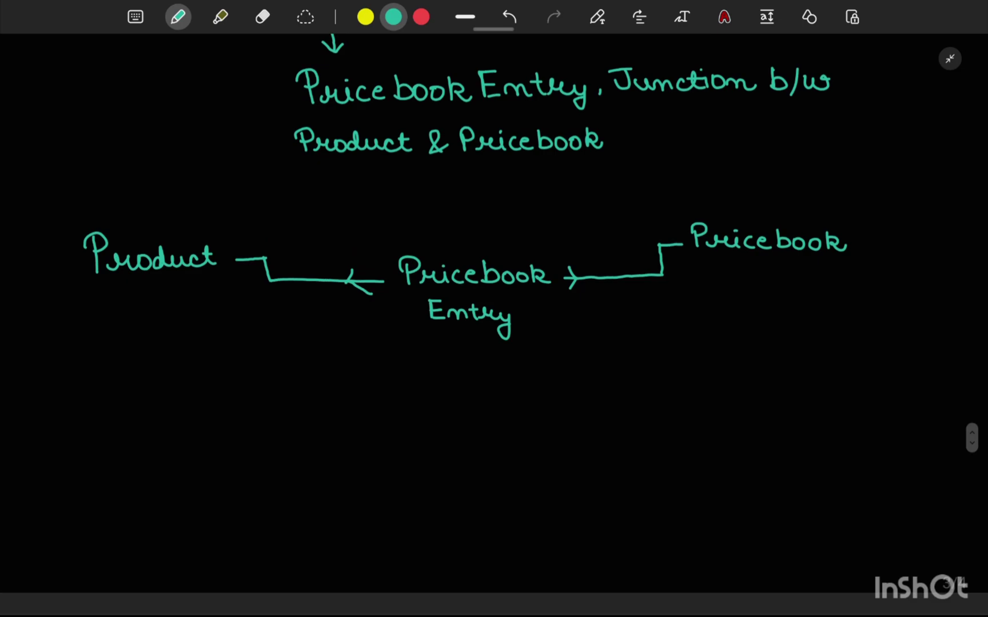
{"action": "left_click", "coordinate": [365, 17]}
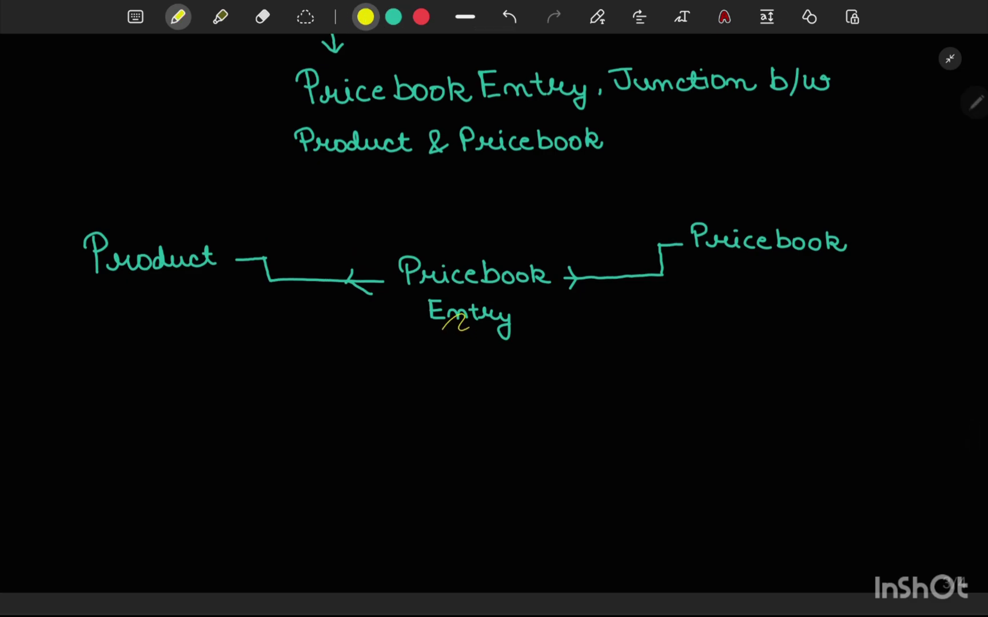
{"action": "left_click_drag", "start_coordinate": [439, 337], "coordinate": [448, 336]}
{"action": "left_click_drag", "start_coordinate": [385, 247], "coordinate": [400, 324]}
{"action": "left_click_drag", "start_coordinate": [543, 240], "coordinate": [548, 336]}
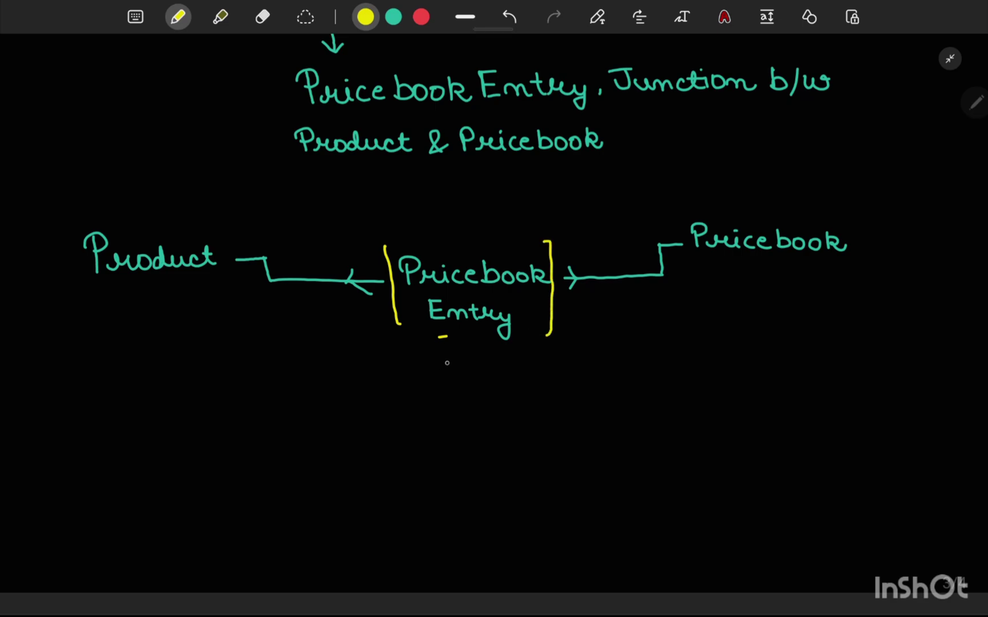
Step: Handwrite "2 Things" under Pricebook Entry with an arrow to it, and branch it to "Id Prod" and "Pricebook"
{"action": "mouse_move", "coordinate": [458, 348]}
{"action": "left_mouse_down"}
{"action": "mouse_move", "coordinate": [458, 374]}
{"action": "mouse_move", "coordinate": [466, 363]}
{"action": "mouse_move", "coordinate": [441, 403]}
{"action": "mouse_move", "coordinate": [479, 384]}
{"action": "left_mouse_up"}
{"action": "mouse_move", "coordinate": [475, 386]}
{"action": "left_mouse_down"}
{"action": "mouse_move", "coordinate": [475, 402]}
{"action": "mouse_move", "coordinate": [487, 403]}
{"action": "left_mouse_up"}
{"action": "mouse_move", "coordinate": [489, 389]}
{"action": "left_mouse_down"}
{"action": "mouse_move", "coordinate": [489, 401]}
{"action": "mouse_move", "coordinate": [508, 400]}
{"action": "mouse_move", "coordinate": [517, 418]}
{"action": "mouse_move", "coordinate": [524, 403]}
{"action": "left_mouse_up"}
{"action": "mouse_move", "coordinate": [449, 413]}
{"action": "left_mouse_down"}
{"action": "mouse_move", "coordinate": [375, 456]}
{"action": "mouse_move", "coordinate": [404, 438]}
{"action": "left_mouse_up"}
{"action": "mouse_move", "coordinate": [370, 468]}
{"action": "left_mouse_down"}
{"action": "mouse_move", "coordinate": [371, 487]}
{"action": "mouse_move", "coordinate": [377, 477]}
{"action": "left_mouse_up"}
{"action": "mouse_move", "coordinate": [380, 473]}
{"action": "left_mouse_down"}
{"action": "mouse_move", "coordinate": [391, 485]}
{"action": "mouse_move", "coordinate": [422, 464]}
{"action": "left_mouse_up"}
{"action": "left_click_drag", "start_coordinate": [485, 419], "coordinate": [544, 436]}
{"action": "left_click_drag", "start_coordinate": [535, 427], "coordinate": [551, 462]}
{"action": "mouse_move", "coordinate": [549, 444]}
{"action": "left_mouse_down"}
{"action": "mouse_move", "coordinate": [553, 457]}
{"action": "mouse_move", "coordinate": [608, 459]}
{"action": "left_mouse_up"}
{"action": "mouse_move", "coordinate": [614, 449]}
{"action": "left_mouse_down"}
{"action": "mouse_move", "coordinate": [623, 458]}
{"action": "mouse_move", "coordinate": [641, 453]}
{"action": "left_mouse_up"}
{"action": "mouse_move", "coordinate": [651, 440]}
{"action": "left_mouse_down"}
{"action": "mouse_move", "coordinate": [651, 462]}
{"action": "mouse_move", "coordinate": [666, 460]}
{"action": "left_mouse_up"}
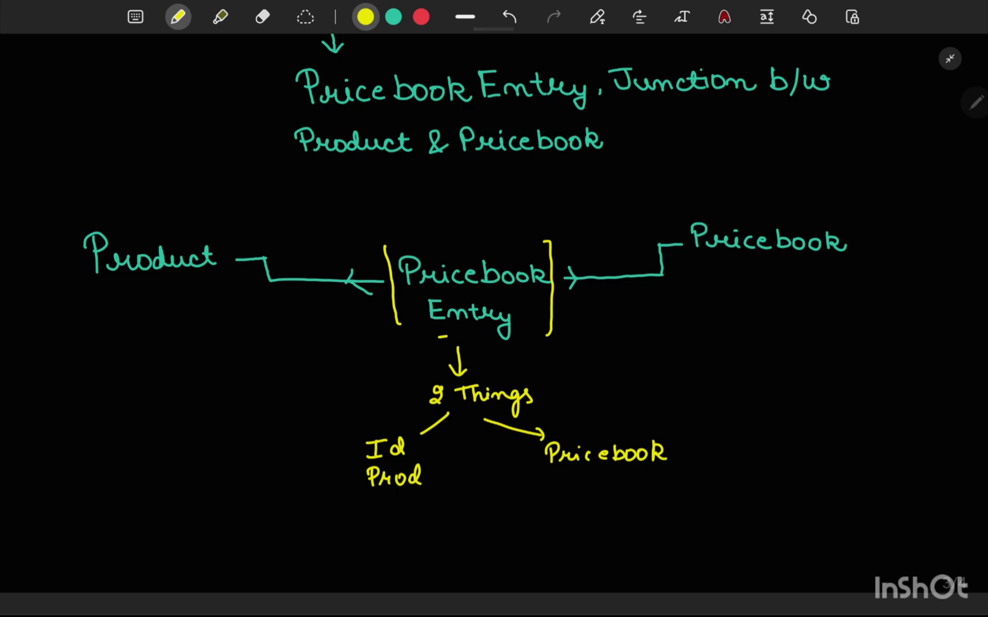
Step: Handwrite the flow "Opp → Product" on the empty last page, with an arrow down to "Select Pricebook"
{"action": "scroll", "coordinate": [494, 308], "scroll_direction": "down", "scroll_amount": 15}
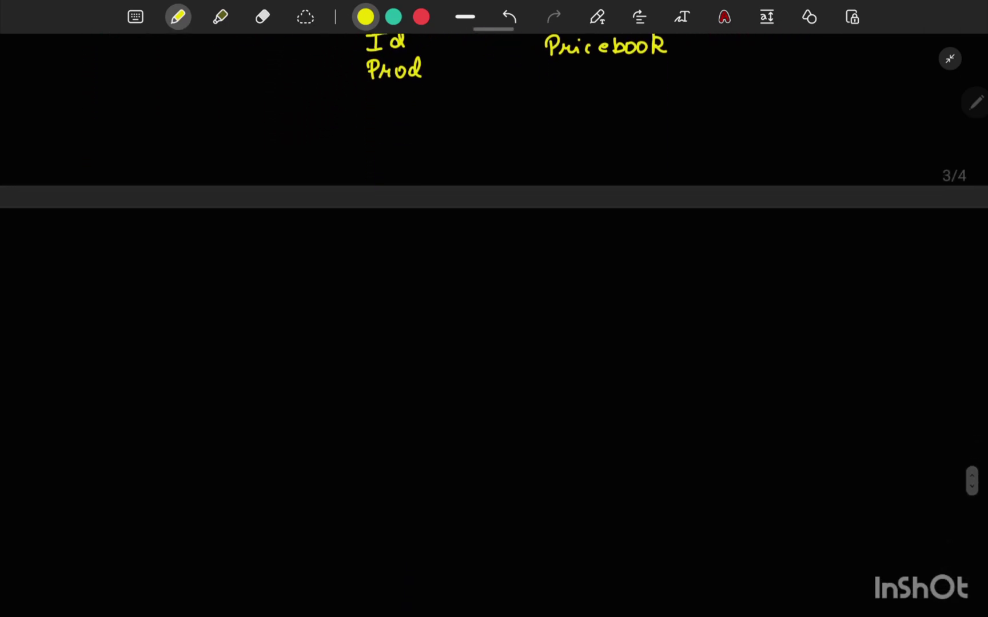
{"action": "mouse_move", "coordinate": [132, 102]}
{"action": "left_mouse_down"}
{"action": "mouse_move", "coordinate": [213, 114]}
{"action": "mouse_move", "coordinate": [259, 93]}
{"action": "mouse_move", "coordinate": [288, 110]}
{"action": "left_mouse_up"}
{"action": "left_click_drag", "start_coordinate": [289, 107], "coordinate": [295, 103]}
{"action": "left_click_drag", "start_coordinate": [296, 92], "coordinate": [300, 109]}
{"action": "left_click_drag", "start_coordinate": [293, 98], "coordinate": [305, 96]}
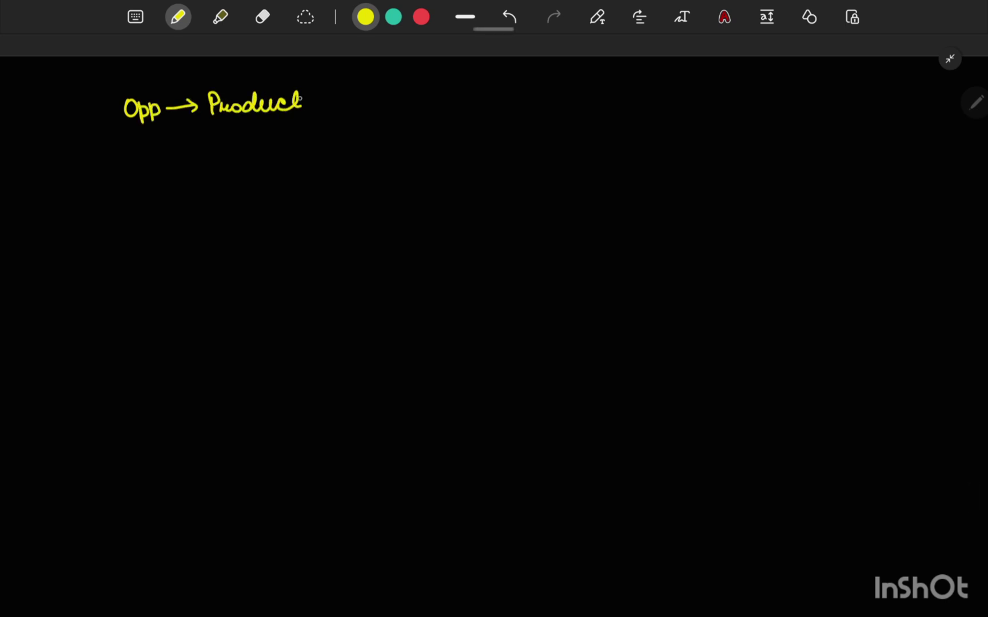
{"action": "left_click_drag", "start_coordinate": [251, 121], "coordinate": [251, 148]}
{"action": "left_click_drag", "start_coordinate": [251, 148], "coordinate": [260, 136]}
{"action": "mouse_move", "coordinate": [220, 168]}
{"action": "left_mouse_down"}
{"action": "mouse_move", "coordinate": [207, 185]}
{"action": "mouse_move", "coordinate": [320, 175]}
{"action": "mouse_move", "coordinate": [333, 164]}
{"action": "mouse_move", "coordinate": [379, 179]}
{"action": "left_mouse_up"}
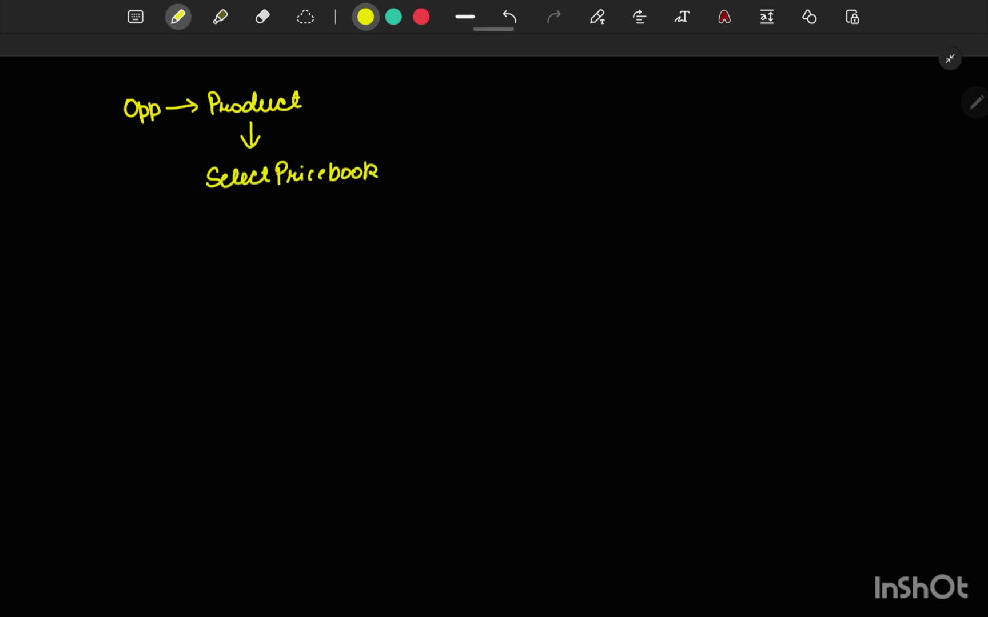
Step: Handwrite "Opp" beside the flow with "Pricebook" above it, linked by a short relationship connector
{"action": "left_click_drag", "start_coordinate": [568, 134], "coordinate": [565, 135]}
{"action": "left_click_drag", "start_coordinate": [574, 135], "coordinate": [591, 148]}
{"action": "left_click_drag", "start_coordinate": [581, 99], "coordinate": [590, 120]}
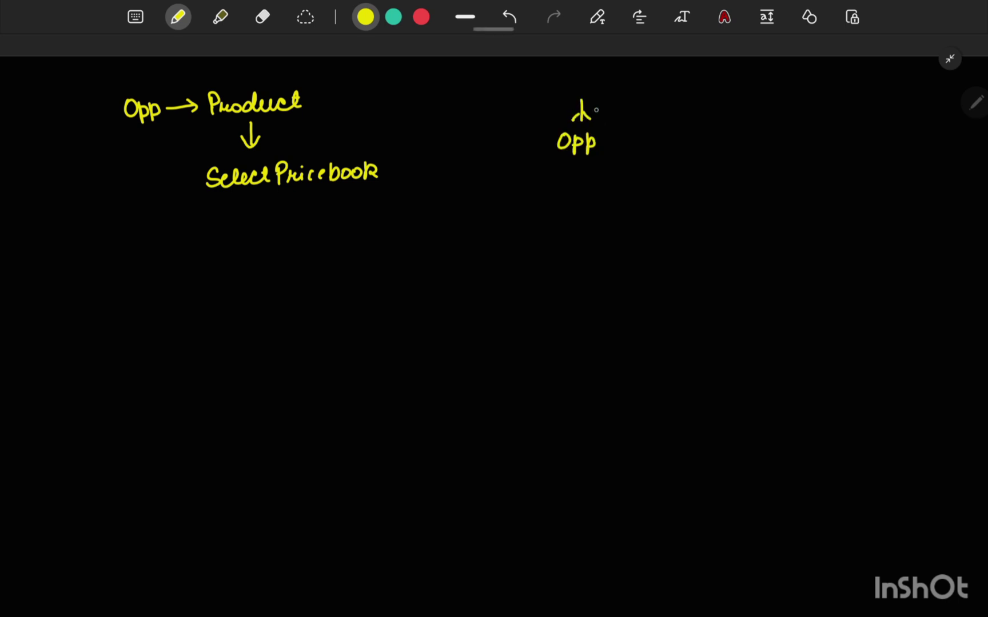
{"action": "left_click_drag", "start_coordinate": [573, 78], "coordinate": [574, 95]}
{"action": "left_click_drag", "start_coordinate": [570, 75], "coordinate": [583, 96]}
{"action": "left_click_drag", "start_coordinate": [582, 86], "coordinate": [607, 93]}
{"action": "left_click_drag", "start_coordinate": [611, 86], "coordinate": [631, 91]}
{"action": "left_click_drag", "start_coordinate": [640, 84], "coordinate": [648, 89]}
{"action": "left_click_drag", "start_coordinate": [651, 84], "coordinate": [664, 90]}
{"action": "left_click_drag", "start_coordinate": [667, 87], "coordinate": [680, 91]}
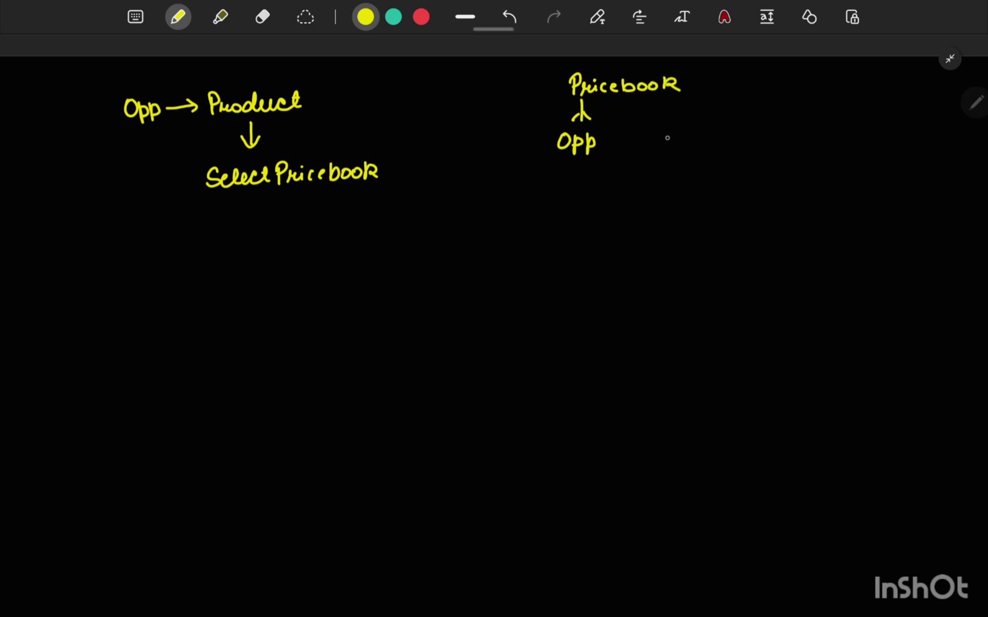
Step: Draw a closing bracket beside the Pricebook–Opp relation and label it "1 P.B"
{"action": "mouse_move", "coordinate": [680, 103]}
{"action": "left_mouse_down"}
{"action": "mouse_move", "coordinate": [662, 140]}
{"action": "mouse_move", "coordinate": [705, 137]}
{"action": "left_mouse_up"}
{"action": "left_click_drag", "start_coordinate": [714, 132], "coordinate": [725, 131]}
{"action": "left_click_drag", "start_coordinate": [734, 121], "coordinate": [737, 132]}
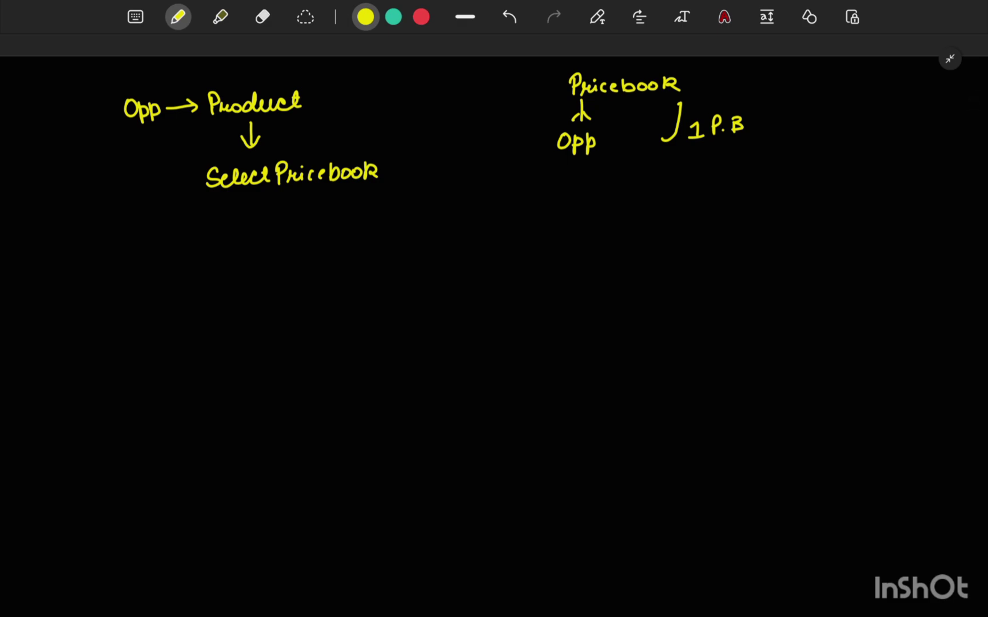
Step: Extend the flow below "Select Pricebook" with a further handwritten entry and draw a bracket along the flow
{"action": "mouse_move", "coordinate": [266, 197]}
{"action": "left_mouse_down"}
{"action": "mouse_move", "coordinate": [266, 226]}
{"action": "mouse_move", "coordinate": [277, 213]}
{"action": "mouse_move", "coordinate": [249, 256]}
{"action": "left_mouse_up"}
{"action": "left_click_drag", "start_coordinate": [246, 242], "coordinate": [279, 251]}
{"action": "mouse_move", "coordinate": [289, 247]}
{"action": "left_mouse_down"}
{"action": "mouse_move", "coordinate": [298, 236]}
{"action": "mouse_move", "coordinate": [328, 251]}
{"action": "left_mouse_up"}
{"action": "mouse_move", "coordinate": [376, 84]}
{"action": "left_mouse_down"}
{"action": "mouse_move", "coordinate": [401, 134]}
{"action": "mouse_move", "coordinate": [396, 243]}
{"action": "mouse_move", "coordinate": [364, 265]}
{"action": "left_mouse_up"}
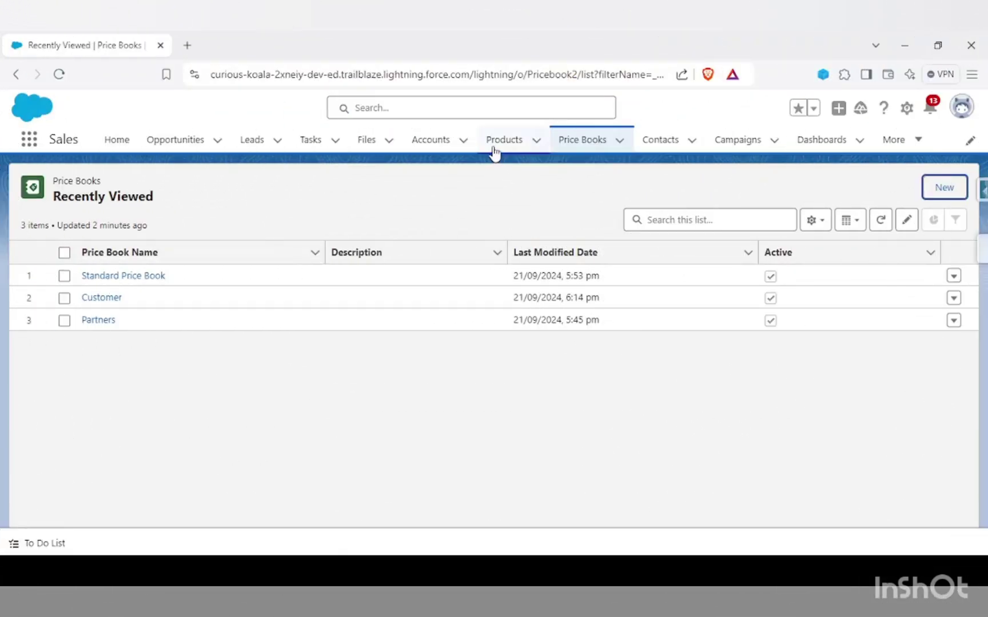
Step: Switch to Salesforce and review the recently viewed Products and Price Books lists
{"action": "left_click", "coordinate": [495, 150]}
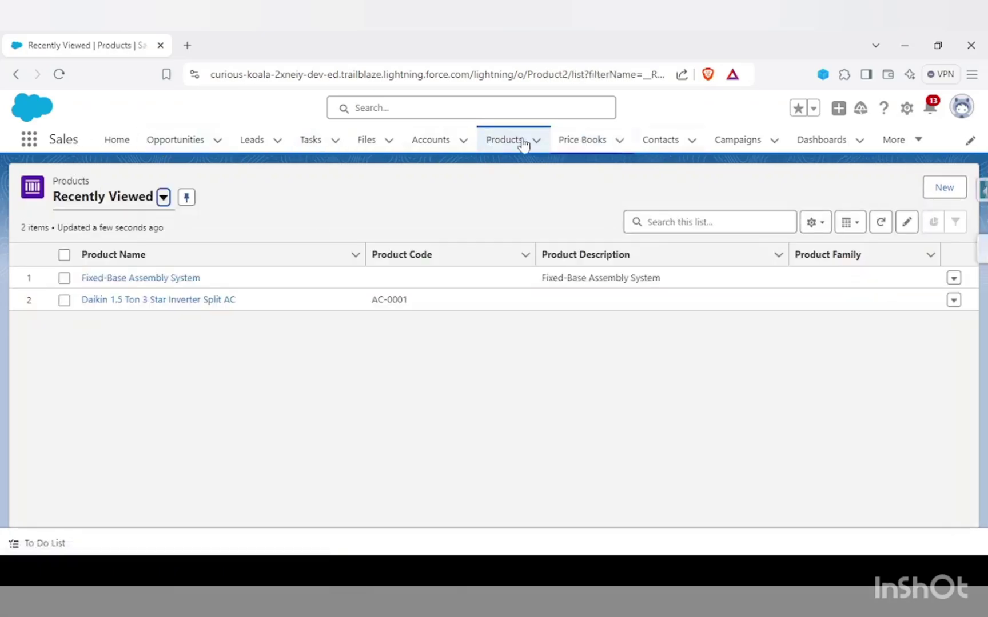
{"action": "left_click", "coordinate": [582, 140]}
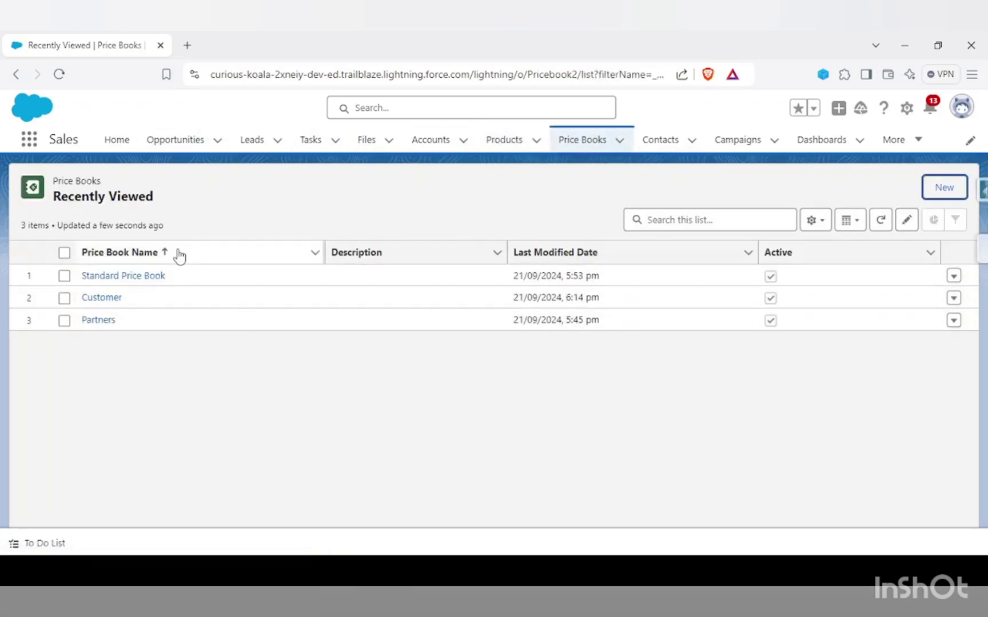
{"action": "left_click", "coordinate": [493, 151]}
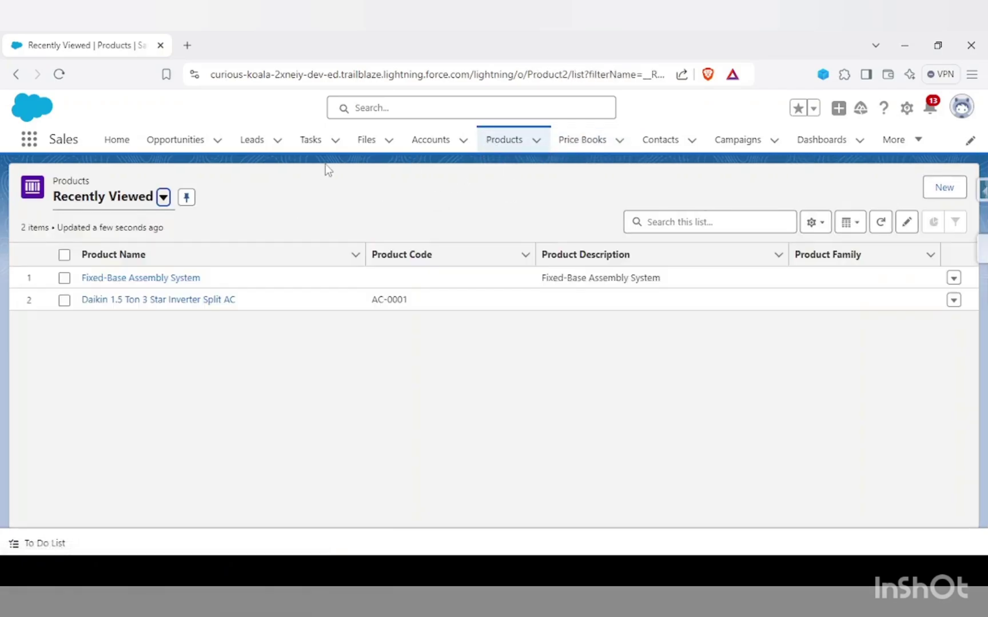
Step: Open the Burlington Textiles Weaving Plant Generator opportunity and start adding products to it
{"action": "left_click", "coordinate": [177, 141]}
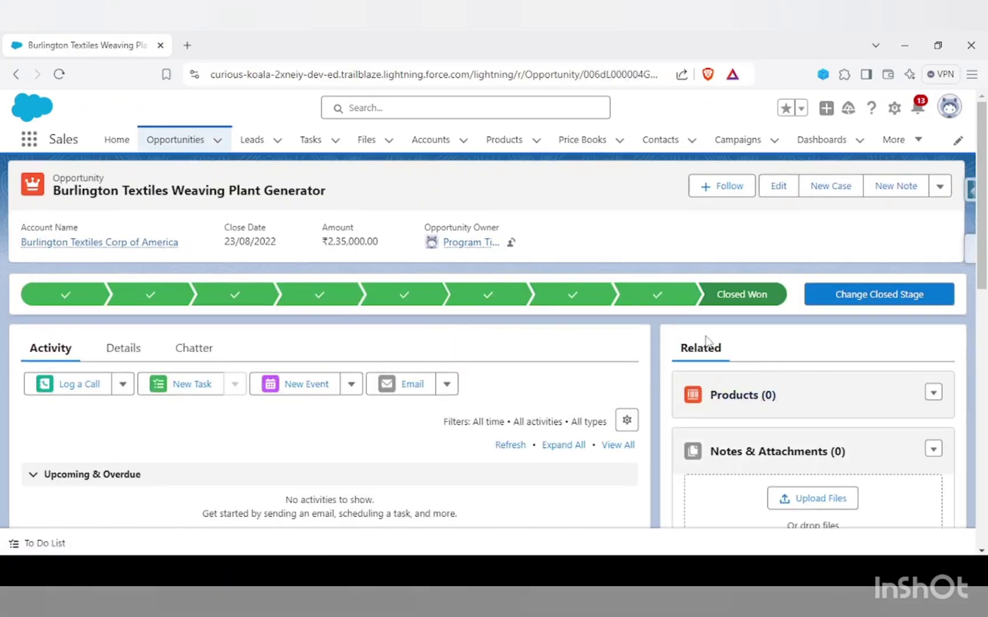
{"action": "scroll", "coordinate": [779, 331], "scroll_direction": "down", "scroll_amount": 2}
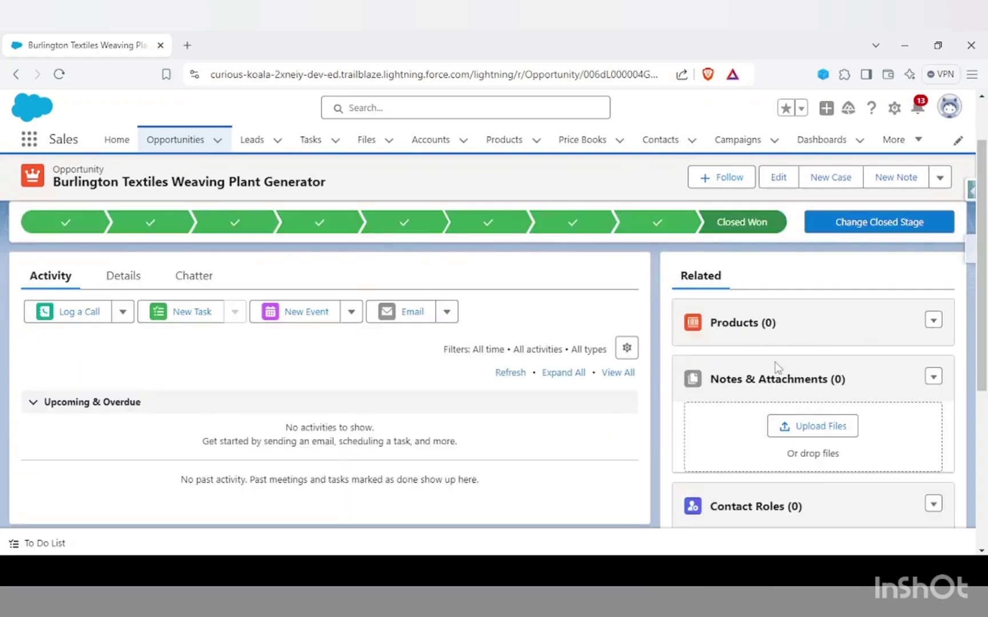
{"action": "left_click", "coordinate": [934, 324]}
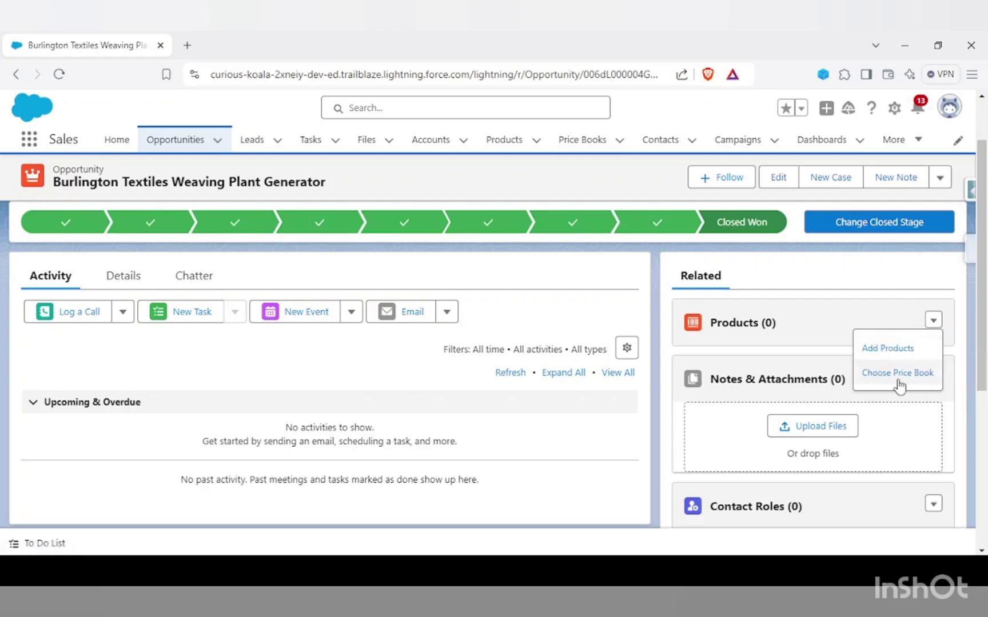
{"action": "left_click", "coordinate": [884, 347]}
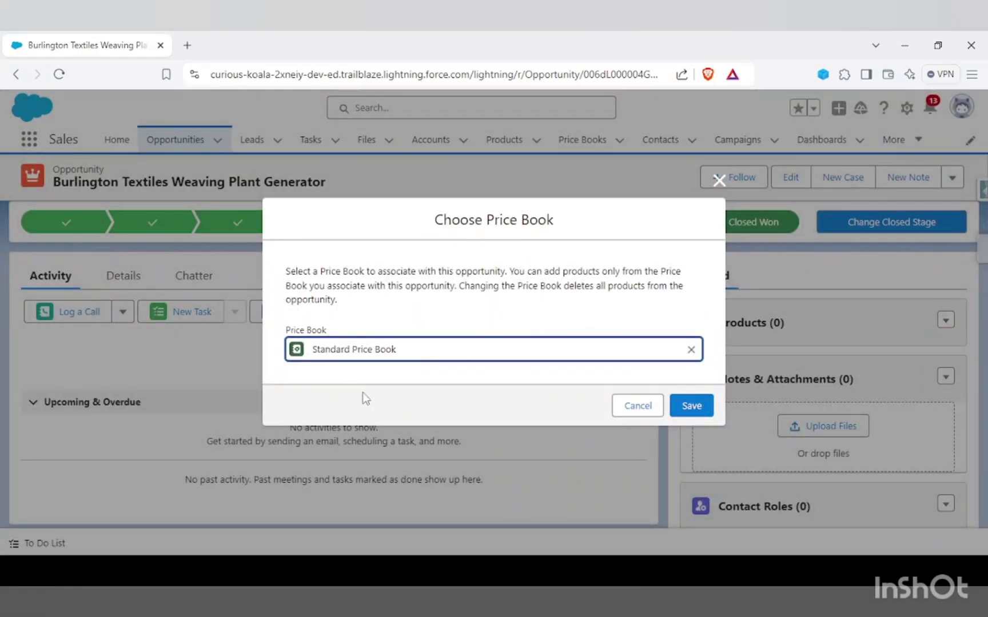
Step: Clear the preset price book, choose Standard Price Book for the opportunity and save the choice
{"action": "left_click", "coordinate": [690, 351]}
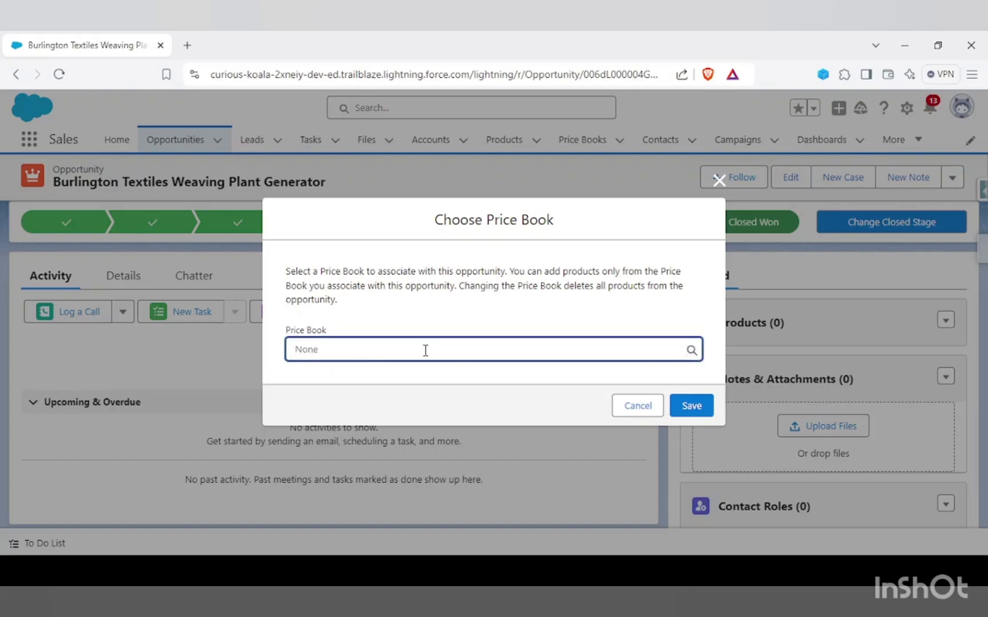
{"action": "type", "text": "st"}
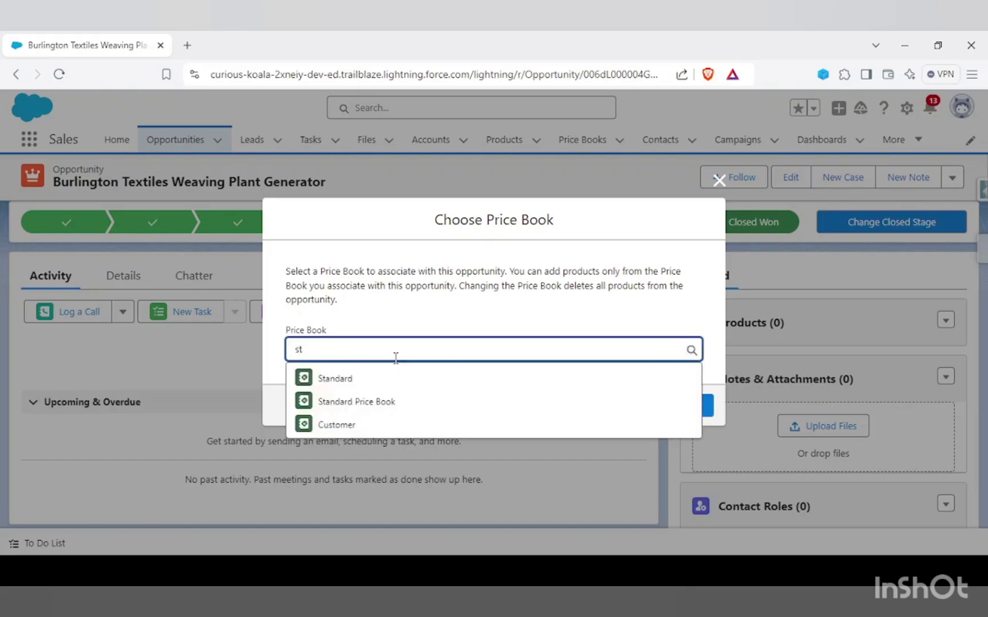
{"action": "left_click", "coordinate": [369, 405]}
{"action": "left_click", "coordinate": [689, 406]}
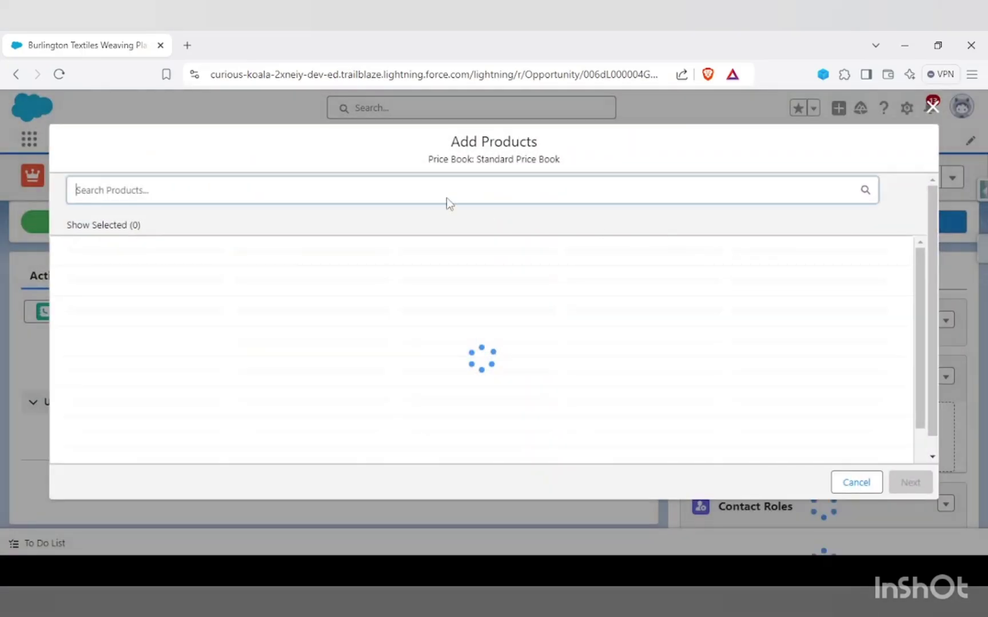
Step: Select the GenWatt Diesel 10kW product for the opportunity and set its quantity to 2
{"action": "left_click", "coordinate": [85, 270]}
{"action": "left_click", "coordinate": [903, 486]}
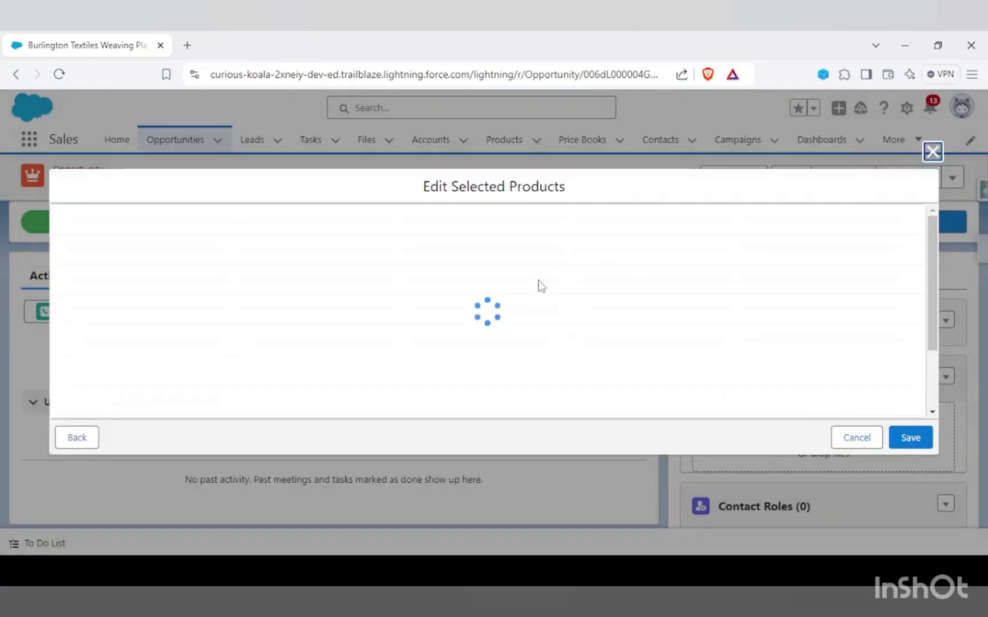
{"action": "left_click", "coordinate": [294, 239]}
{"action": "type", "text": "2"}
{"action": "left_click", "coordinate": [670, 353]}
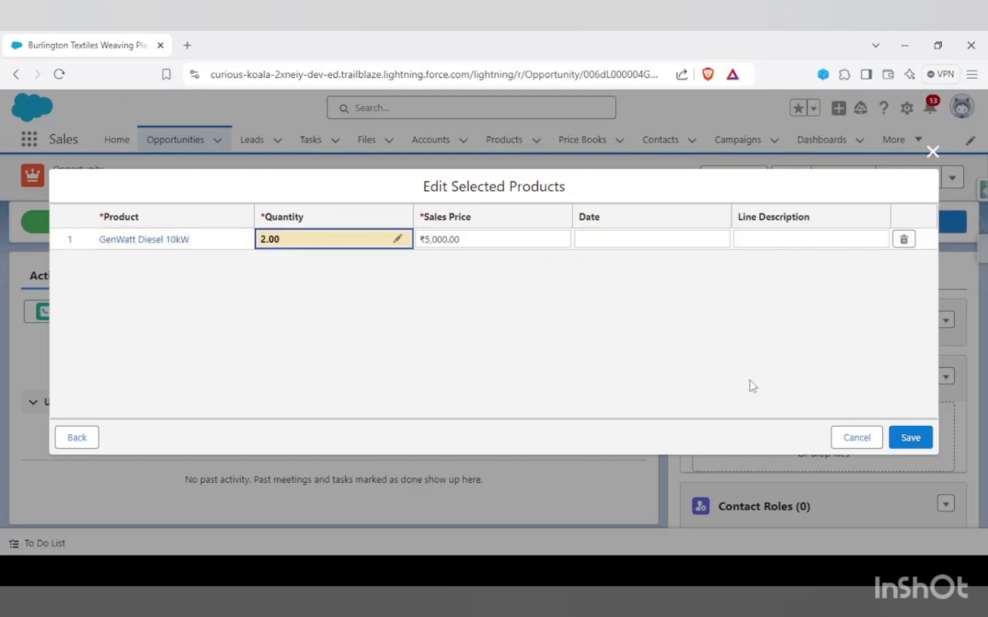
Step: Save the product line on the opportunity and open the opportunity's full product list
{"action": "left_click", "coordinate": [920, 448]}
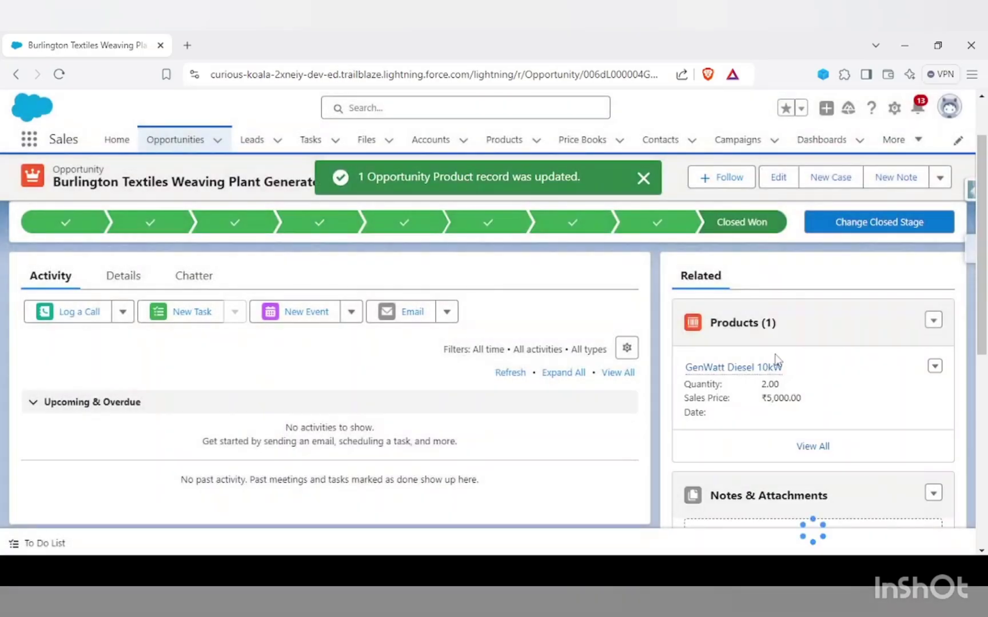
{"action": "mouse_move", "coordinate": [737, 369]}
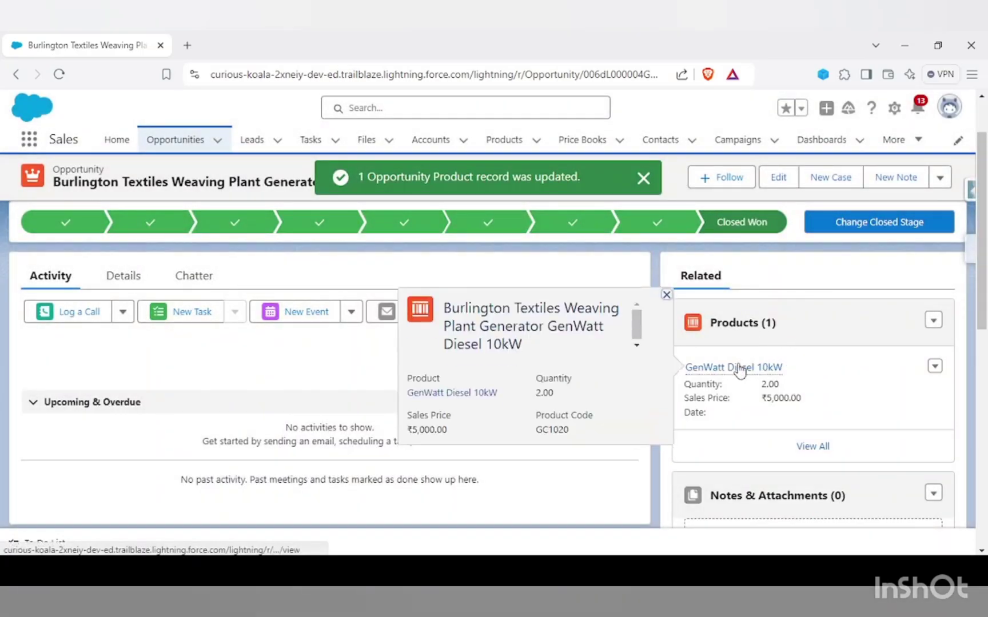
{"action": "left_click", "coordinate": [811, 446]}
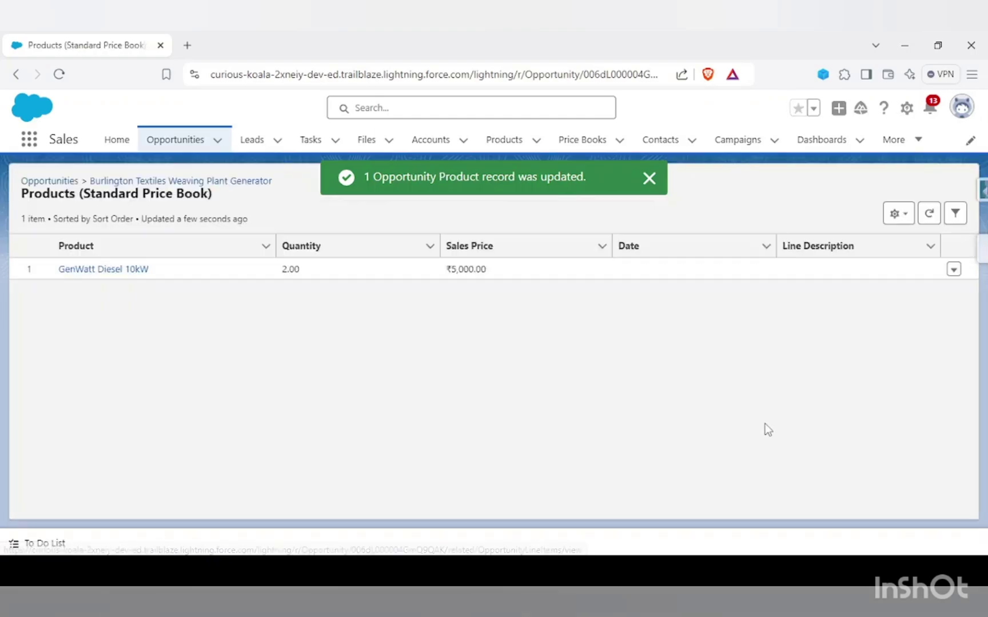
Step: Open the GenWatt Diesel 10kW line item's edit form, review its list price, sales price and quantity, and close it without changes
{"action": "left_click", "coordinate": [953, 270]}
{"action": "left_click", "coordinate": [930, 296]}
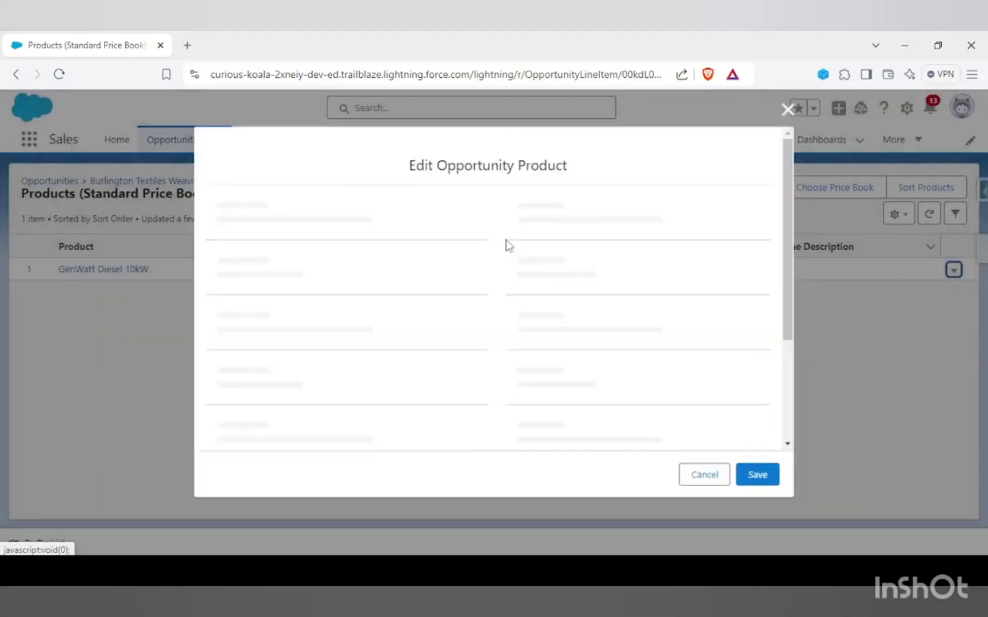
{"action": "mouse_move", "coordinate": [410, 172]}
{"action": "left_mouse_down"}
{"action": "mouse_move", "coordinate": [572, 173]}
{"action": "mouse_move", "coordinate": [414, 153]}
{"action": "left_mouse_up"}
{"action": "left_click", "coordinate": [572, 173]}
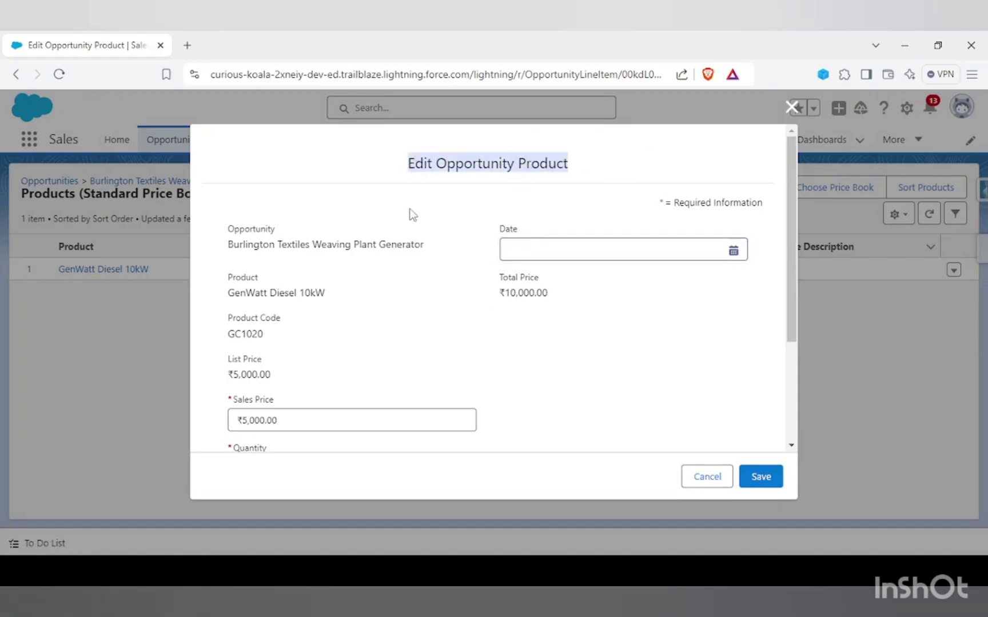
{"action": "scroll", "coordinate": [392, 229], "scroll_direction": "down", "scroll_amount": 3}
{"action": "scroll", "coordinate": [427, 227], "scroll_direction": "up", "scroll_amount": 3}
{"action": "scroll", "coordinate": [401, 268], "scroll_direction": "down", "scroll_amount": 3}
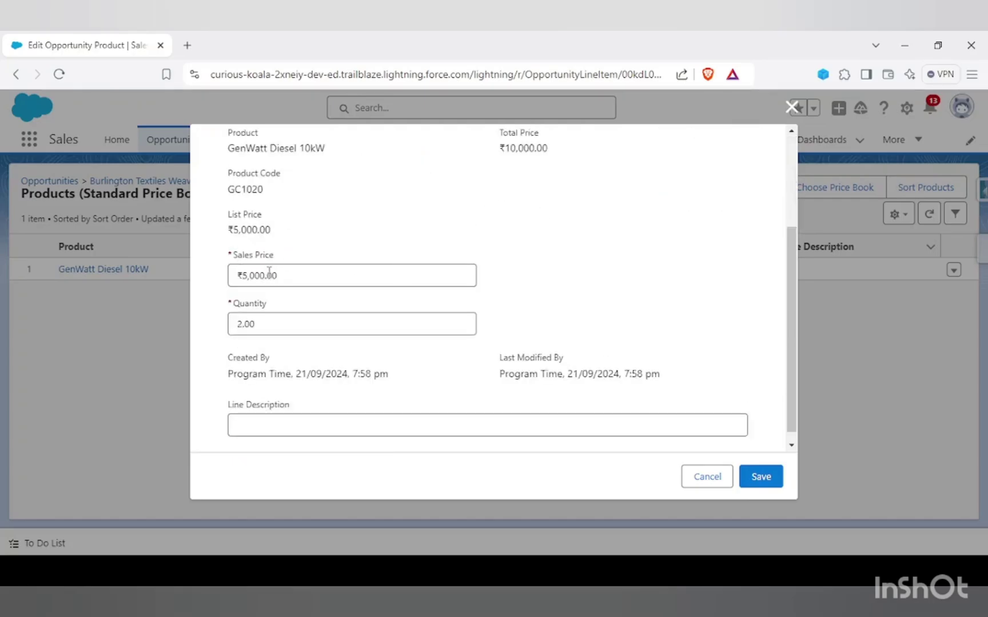
{"action": "scroll", "coordinate": [271, 262], "scroll_direction": "up", "scroll_amount": 2}
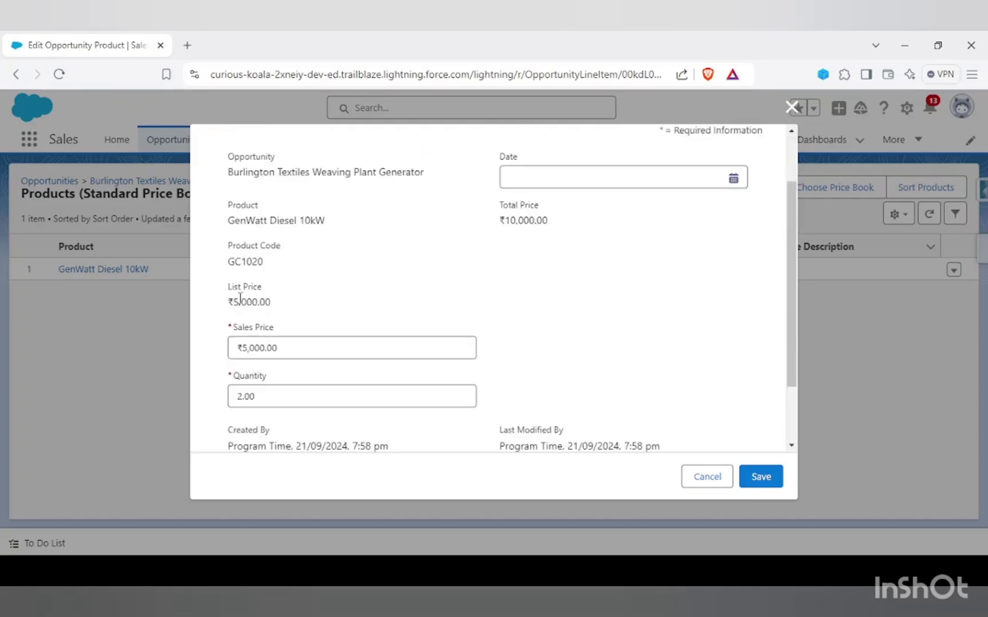
{"action": "left_click_drag", "start_coordinate": [230, 299], "coordinate": [275, 305]}
{"action": "left_click", "coordinate": [792, 106]}
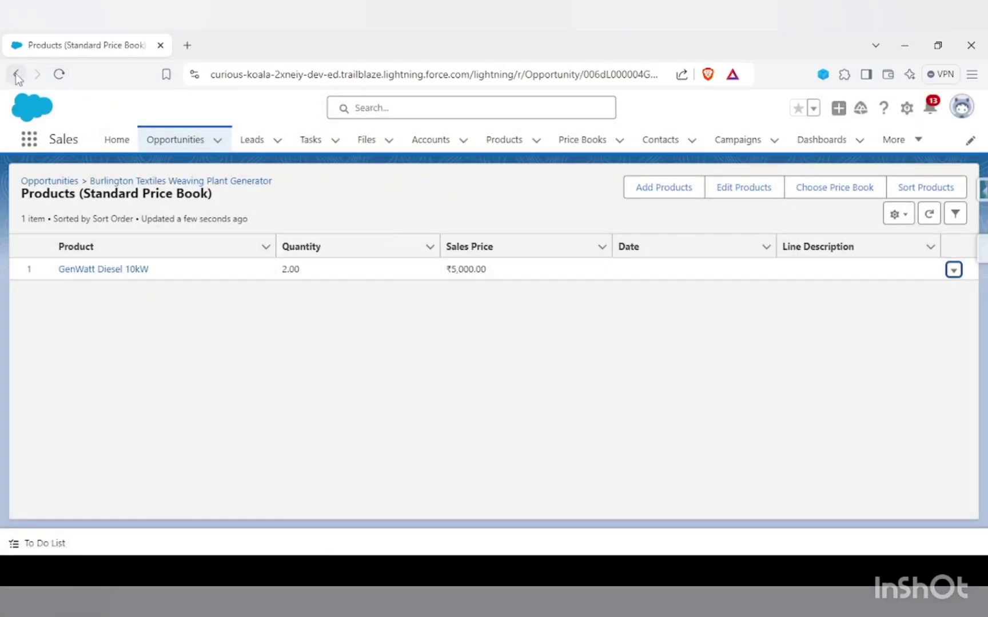
Step: Open the GenWatt Diesel 10kW line item in a new tab, review its related lists and details, and go to its product record
{"action": "left_click", "coordinate": [111, 273], "text": "ctrl"}
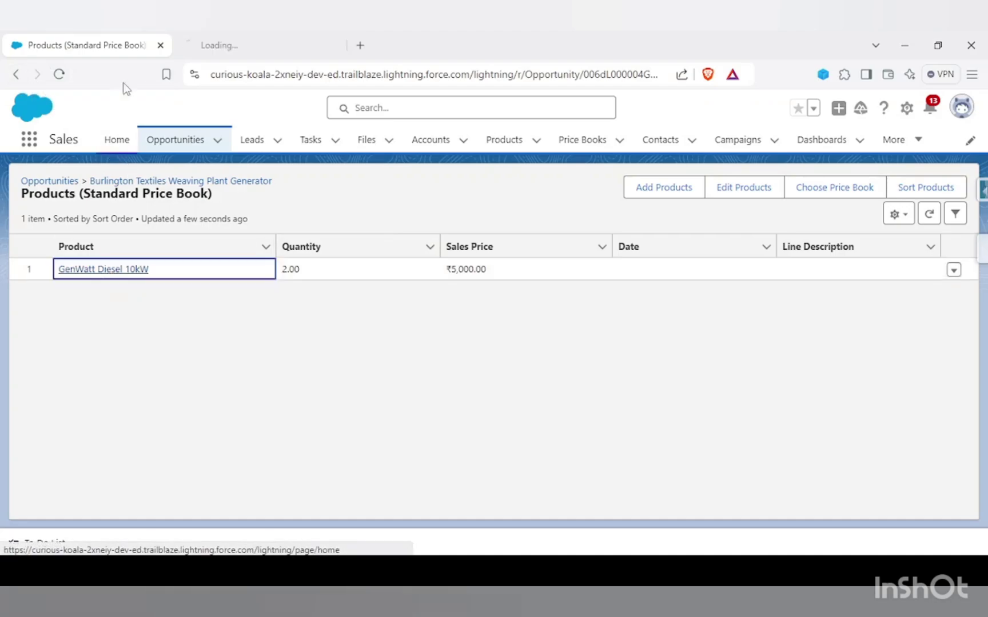
{"action": "left_click", "coordinate": [220, 32]}
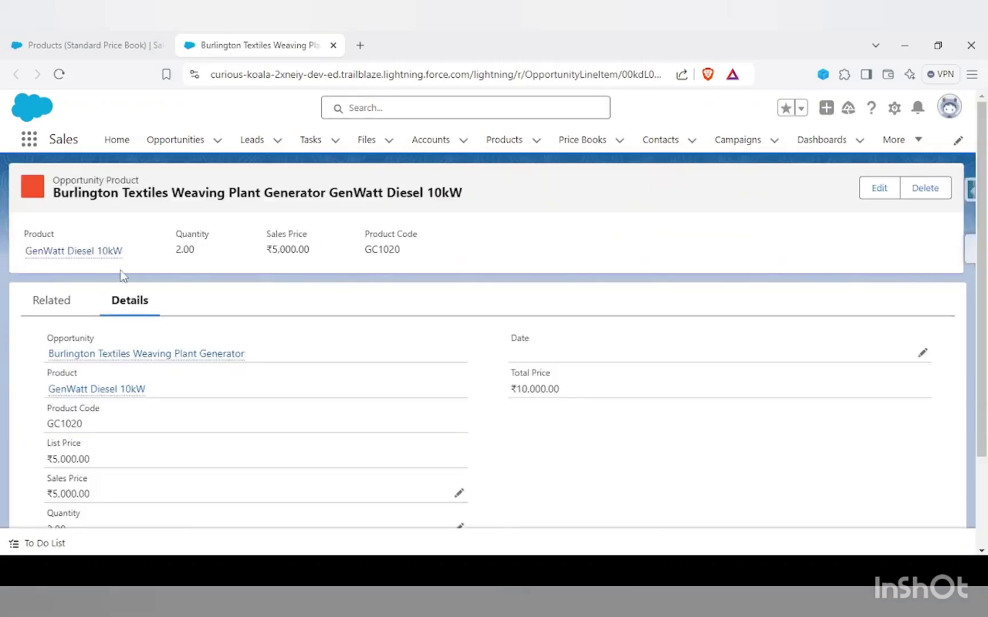
{"action": "left_click", "coordinate": [52, 301]}
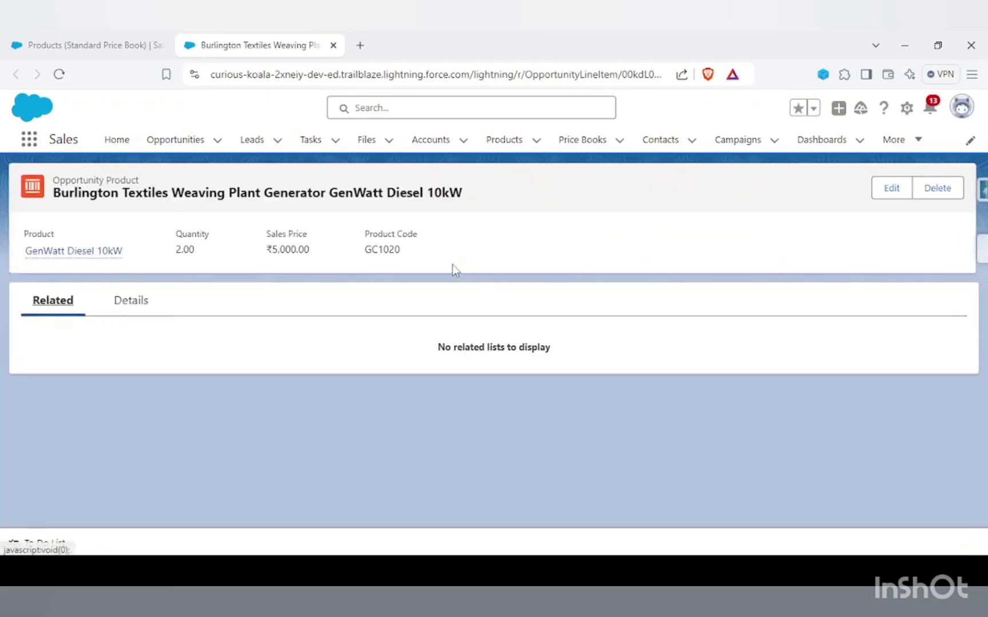
{"action": "left_click", "coordinate": [138, 308]}
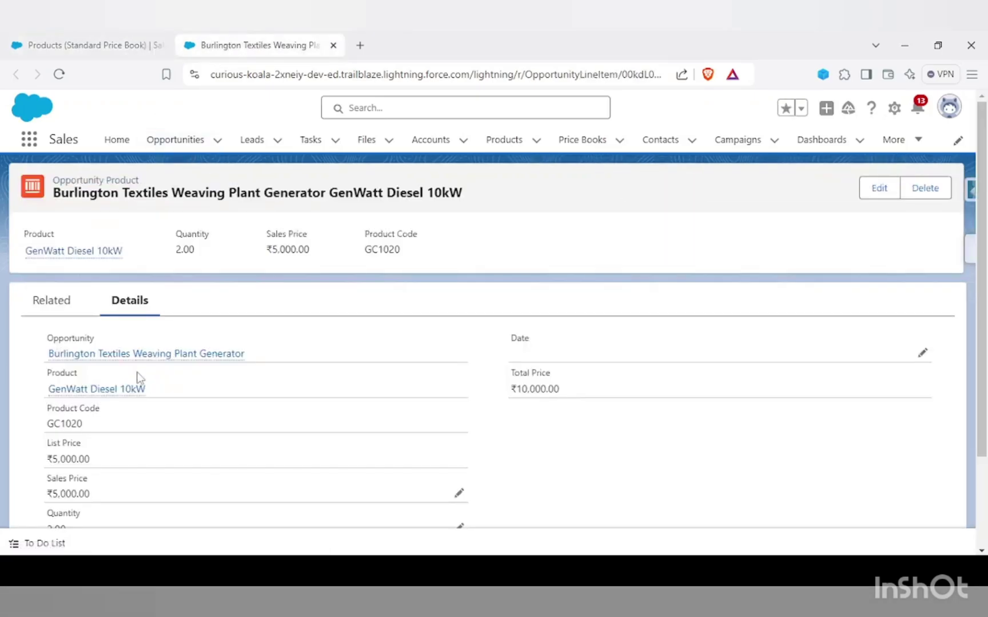
{"action": "left_click", "coordinate": [97, 391]}
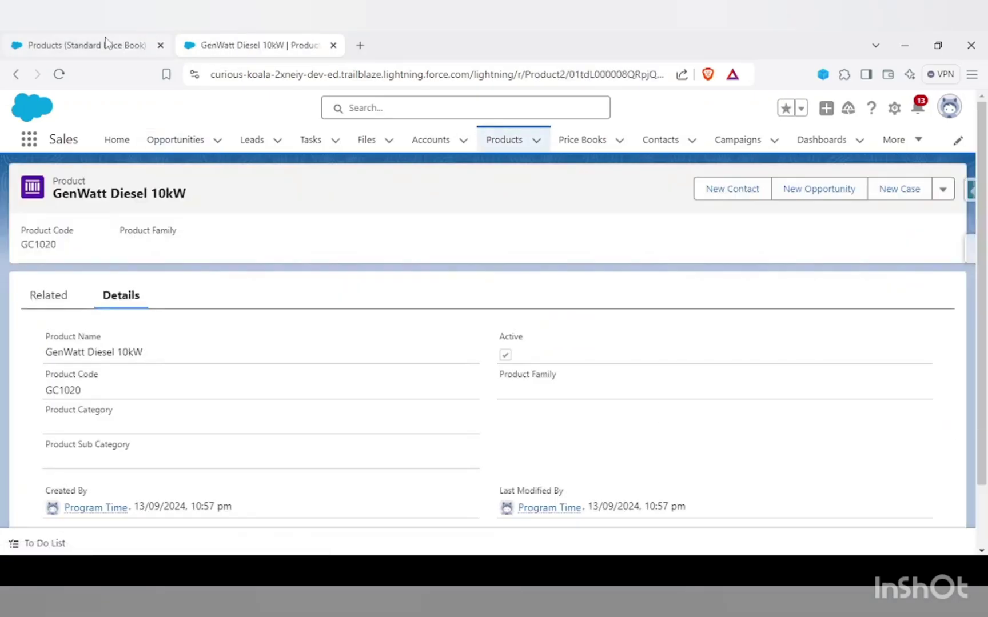
{"action": "left_click", "coordinate": [105, 43]}
{"action": "left_click", "coordinate": [260, 38]}
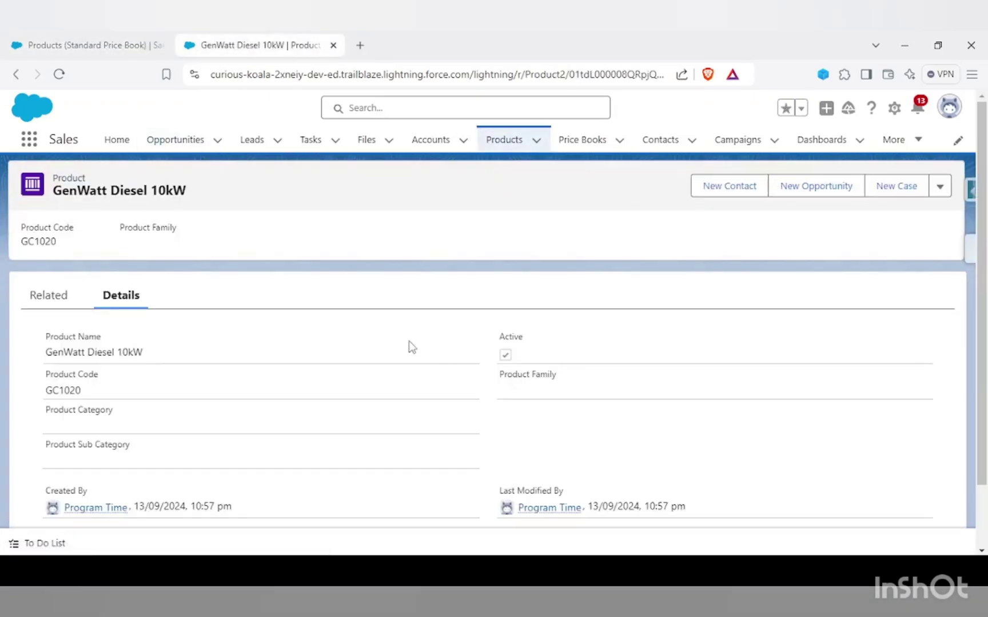
Step: Set the GenWatt Diesel 10kW product's list price in the Standard Price Book to 1000 and save the entry
{"action": "left_click", "coordinate": [57, 303]}
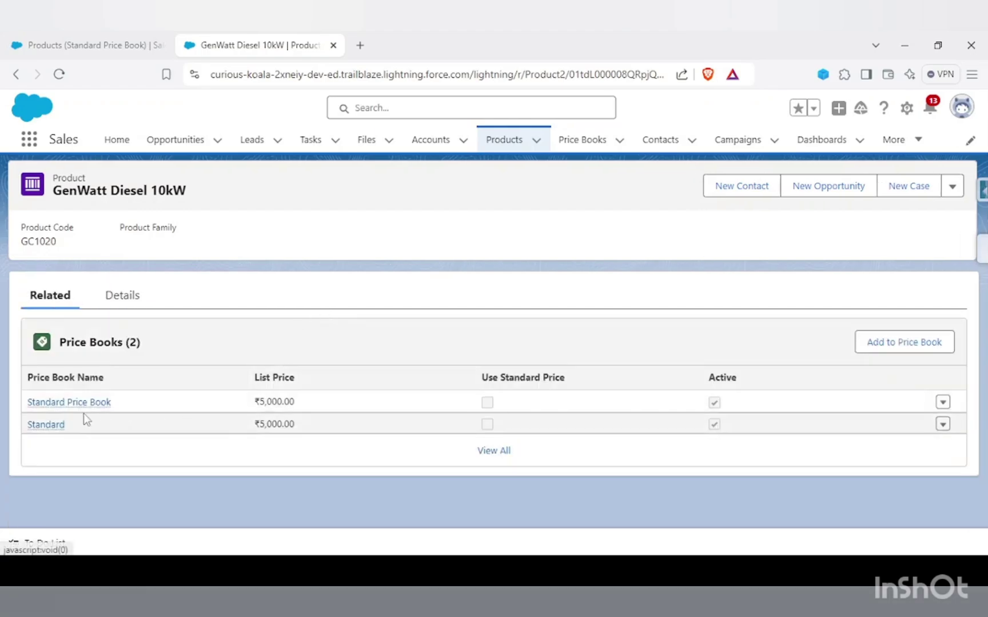
{"action": "left_click", "coordinate": [943, 403]}
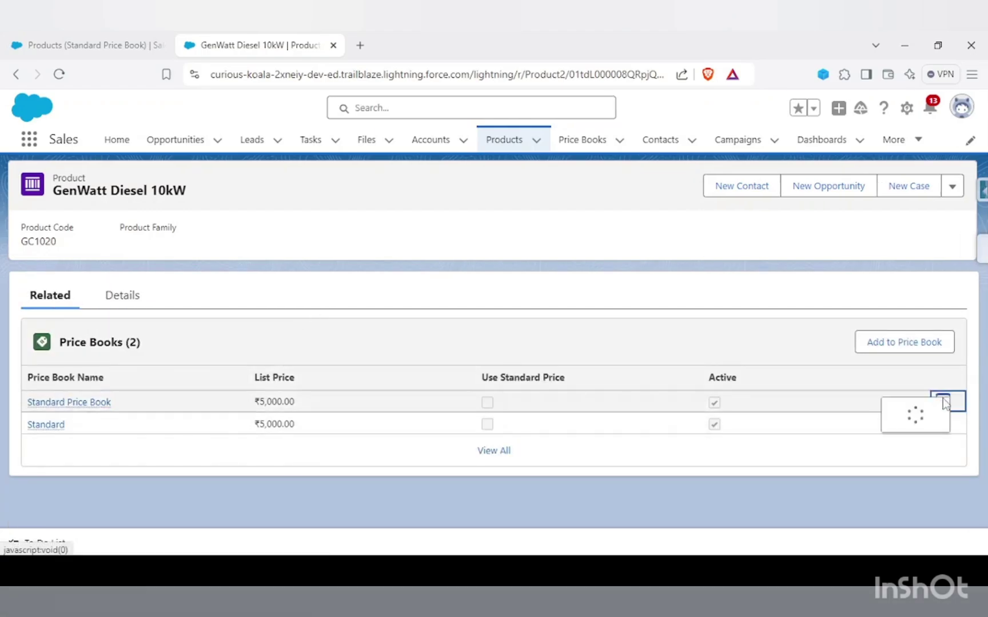
{"action": "left_click", "coordinate": [894, 364]}
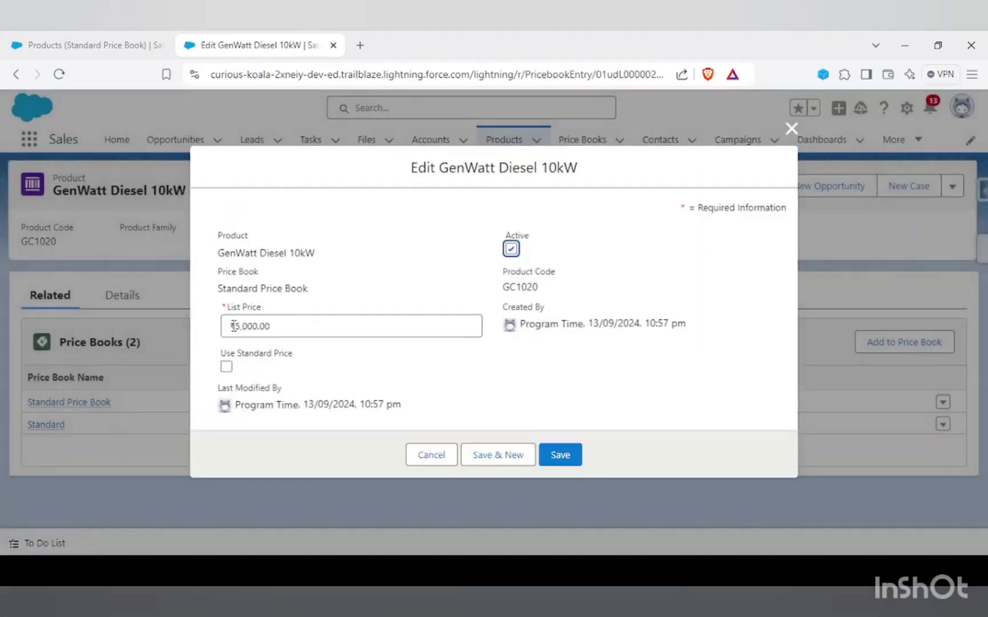
{"action": "left_click", "coordinate": [238, 324]}
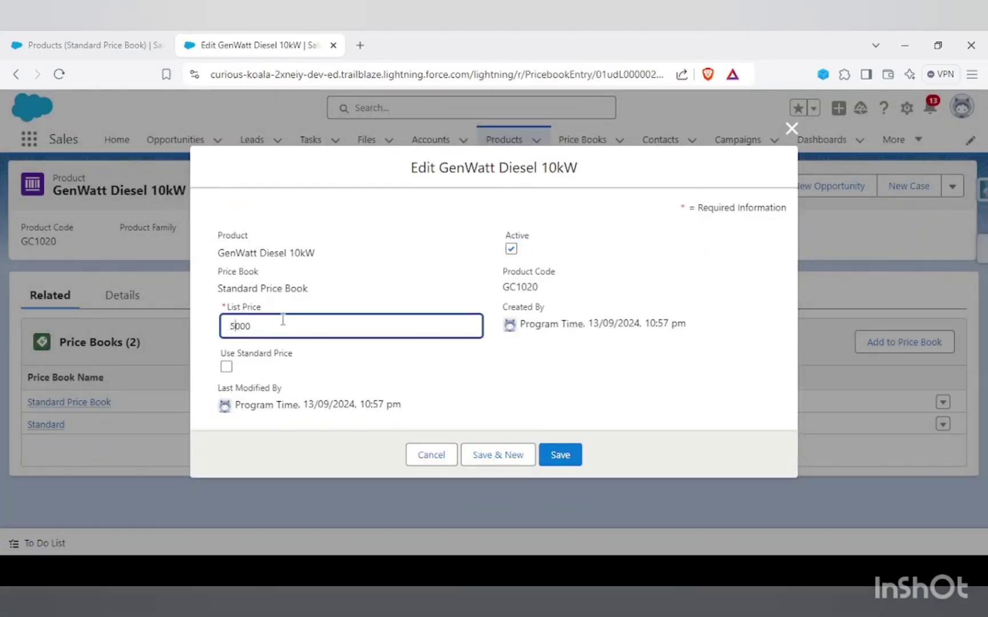
{"action": "type", "text": "1"}
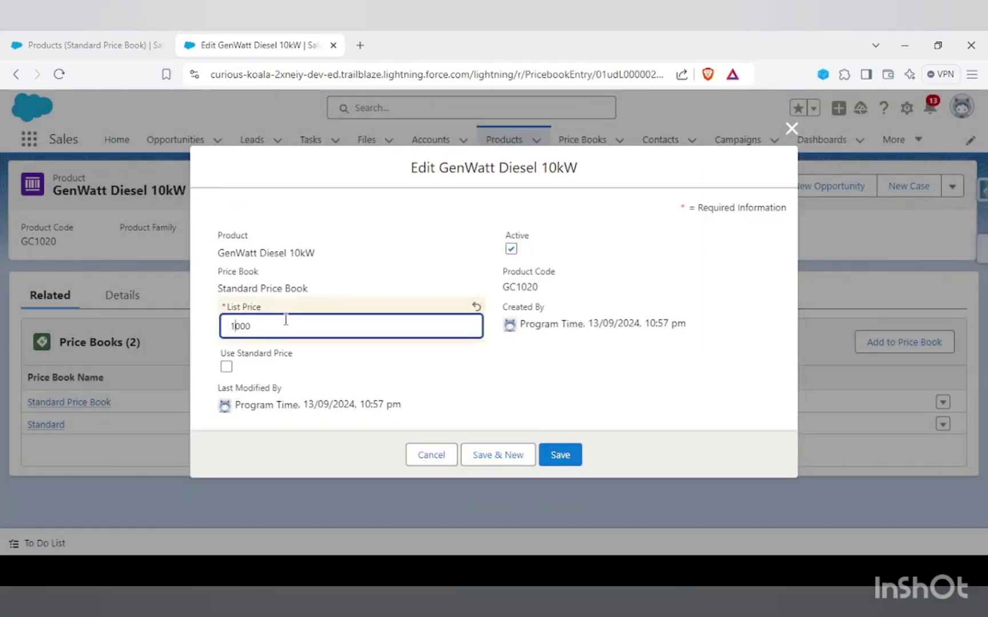
{"action": "left_click", "coordinate": [563, 457]}
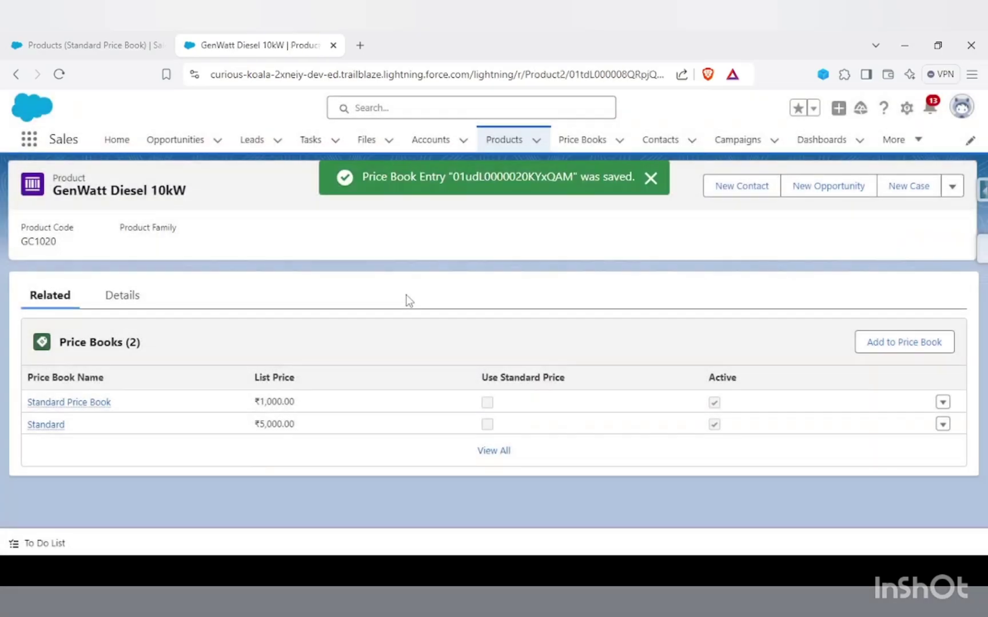
Step: Return to the opportunity's product list, reload it and open the GenWatt Diesel 10kW line item for editing to check its list price
{"action": "left_click", "coordinate": [100, 38]}
{"action": "left_click", "coordinate": [57, 78]}
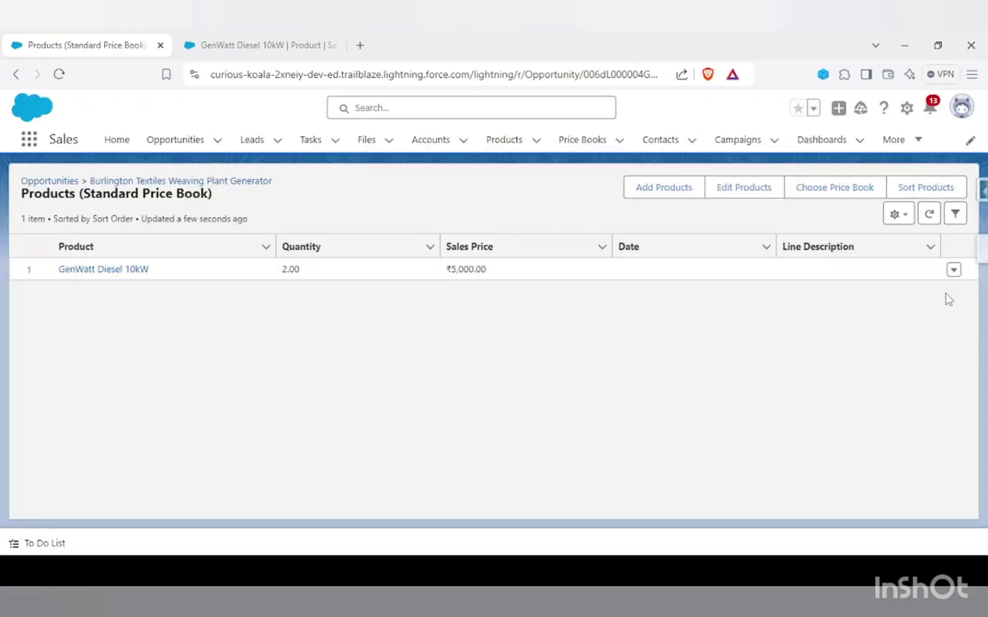
{"action": "left_click", "coordinate": [953, 270]}
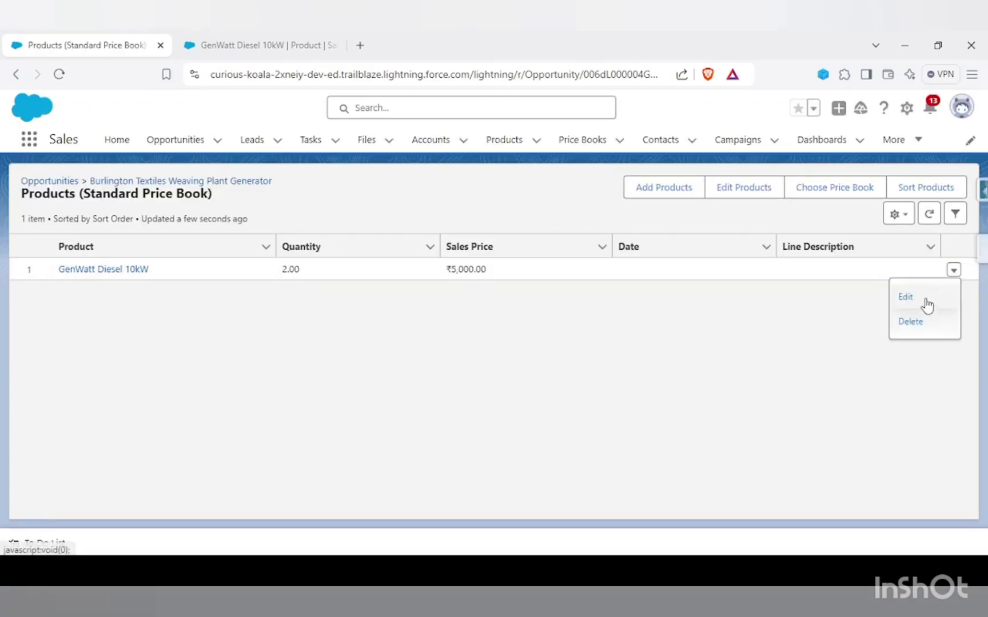
{"action": "left_click", "coordinate": [924, 300]}
{"action": "left_click_drag", "start_coordinate": [226, 359], "coordinate": [277, 381]}
{"action": "left_click", "coordinate": [277, 375]}
{"action": "scroll", "coordinate": [269, 297], "scroll_direction": "down", "scroll_amount": 3}
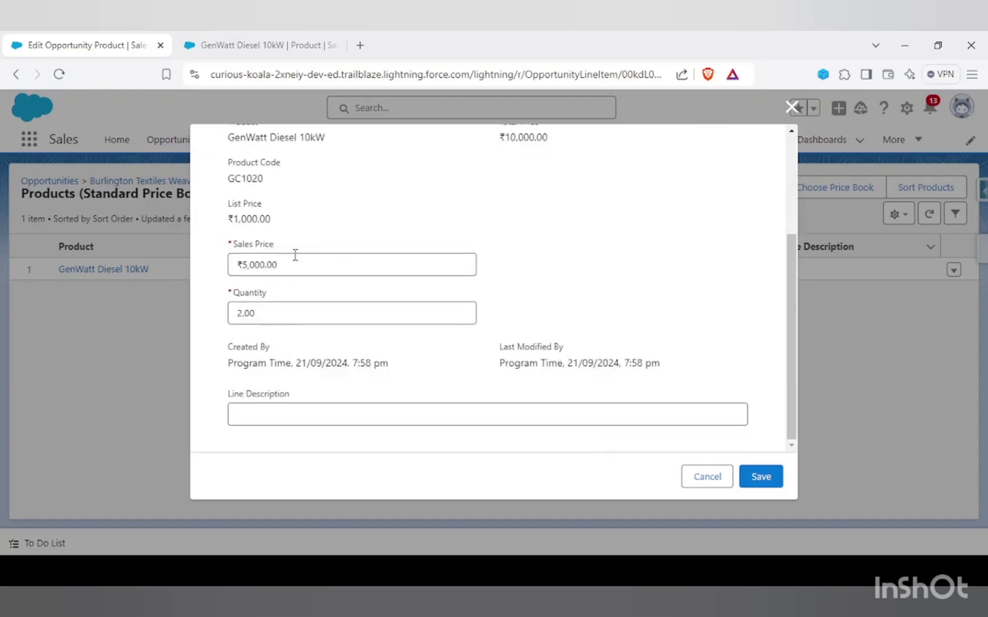
Step: Compare with the product's price book entries, set the line item's sales price to 2,000 and save it
{"action": "left_click", "coordinate": [247, 266]}
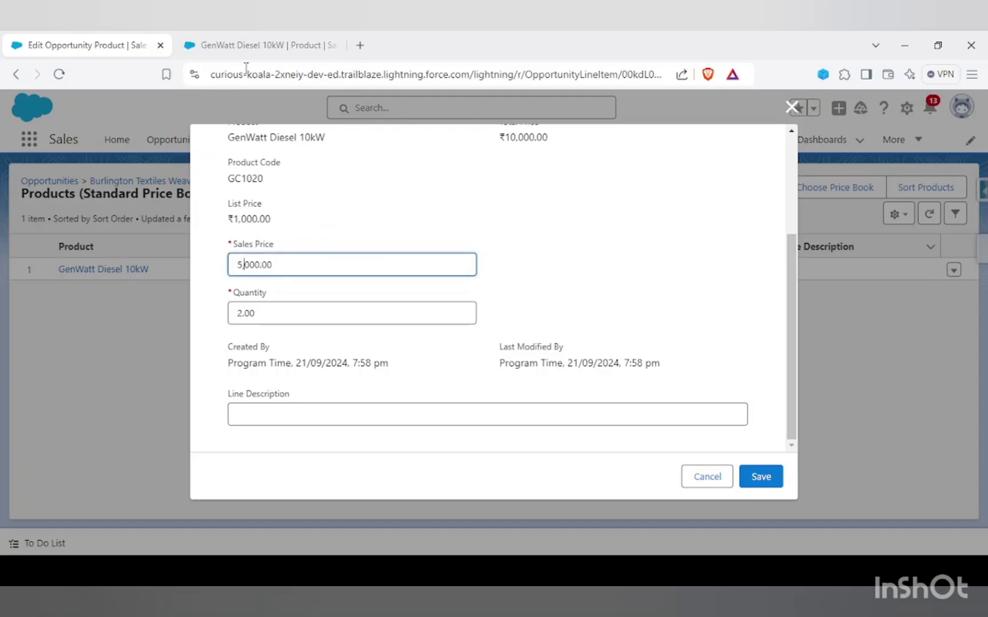
{"action": "left_click", "coordinate": [272, 46]}
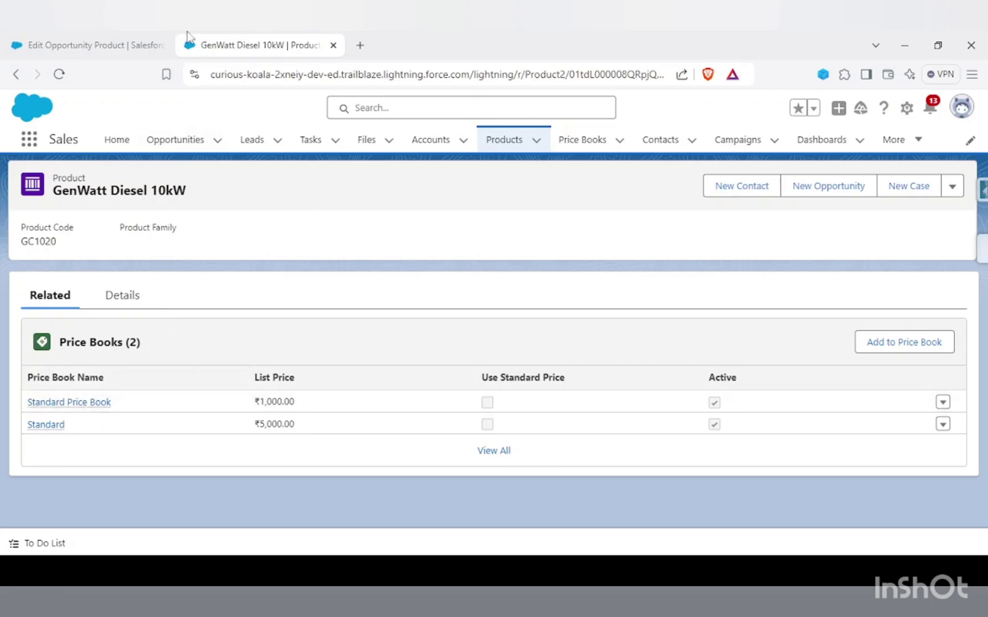
{"action": "left_click", "coordinate": [102, 40]}
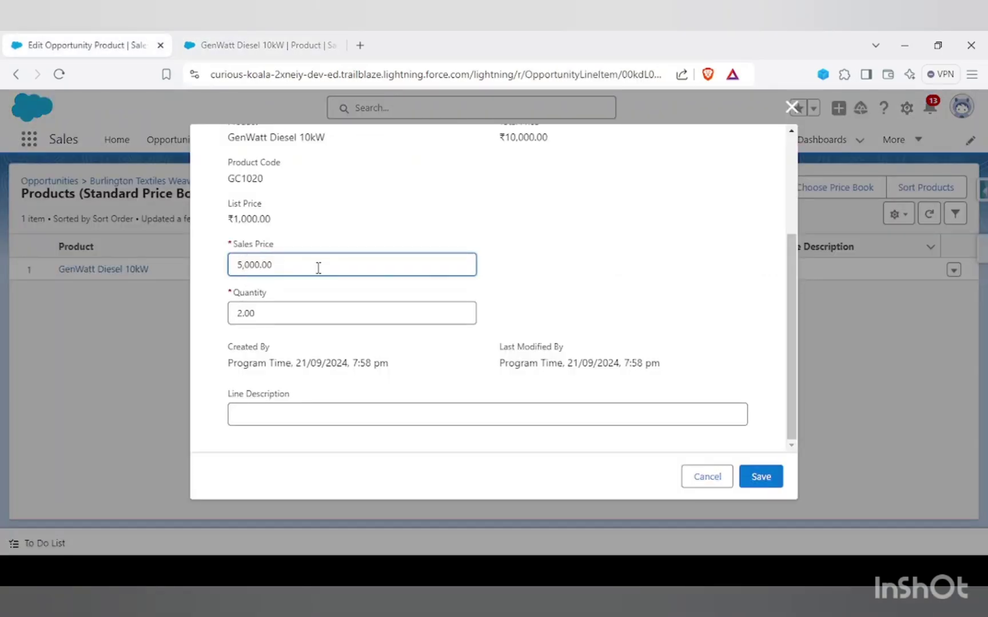
{"action": "type", "text": "2"}
{"action": "left_click", "coordinate": [506, 251]}
{"action": "scroll", "coordinate": [327, 315], "scroll_direction": "up", "scroll_amount": 2}
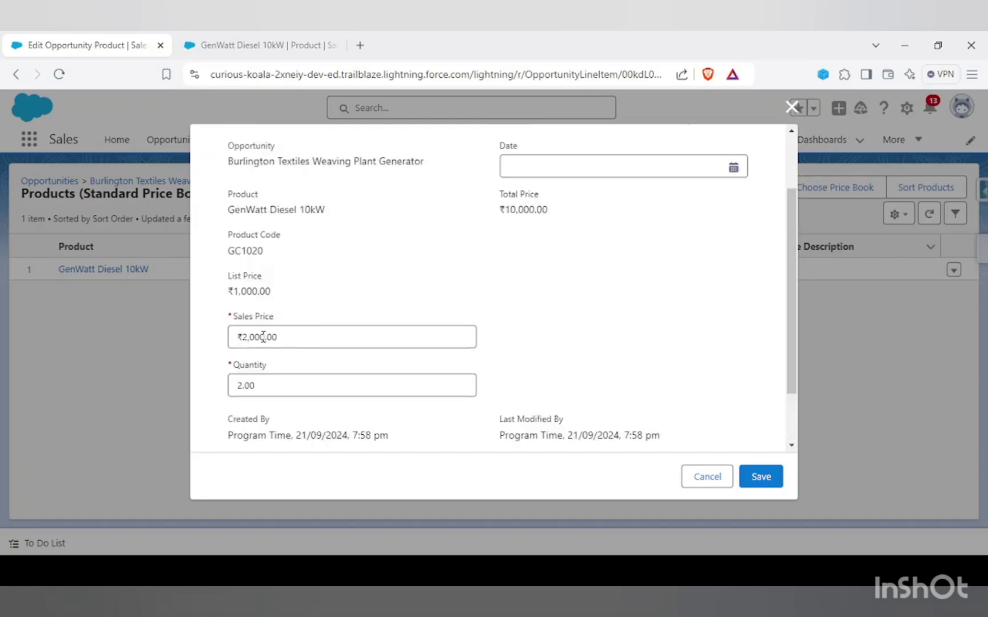
{"action": "left_click", "coordinate": [759, 474]}
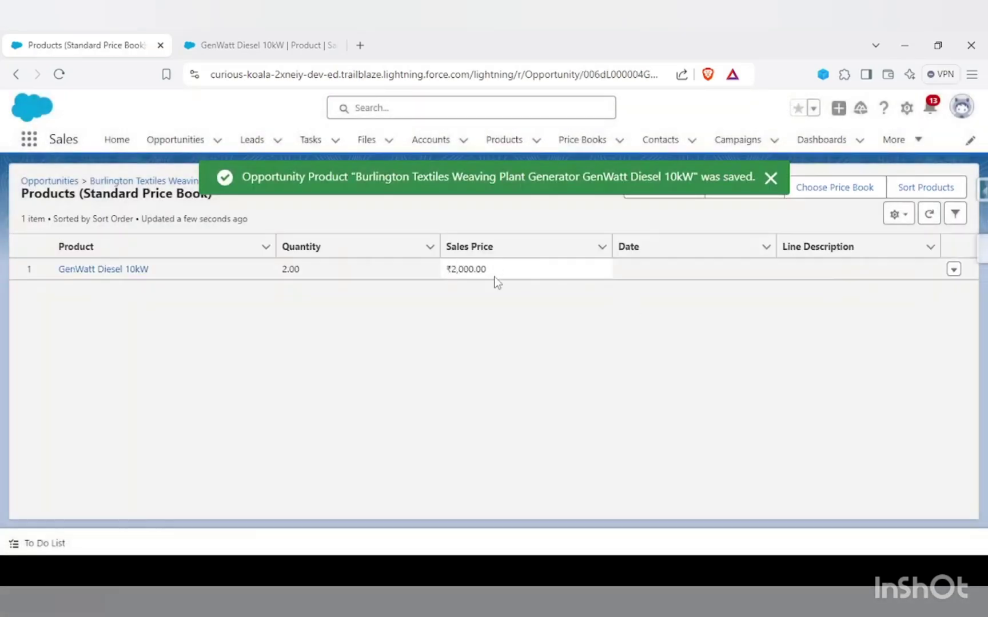
Step: Reopen the GenWatt Diesel 10kW line item's edit form to review the saved prices, and close it without changes
{"action": "left_click", "coordinate": [954, 269]}
{"action": "left_click", "coordinate": [930, 297]}
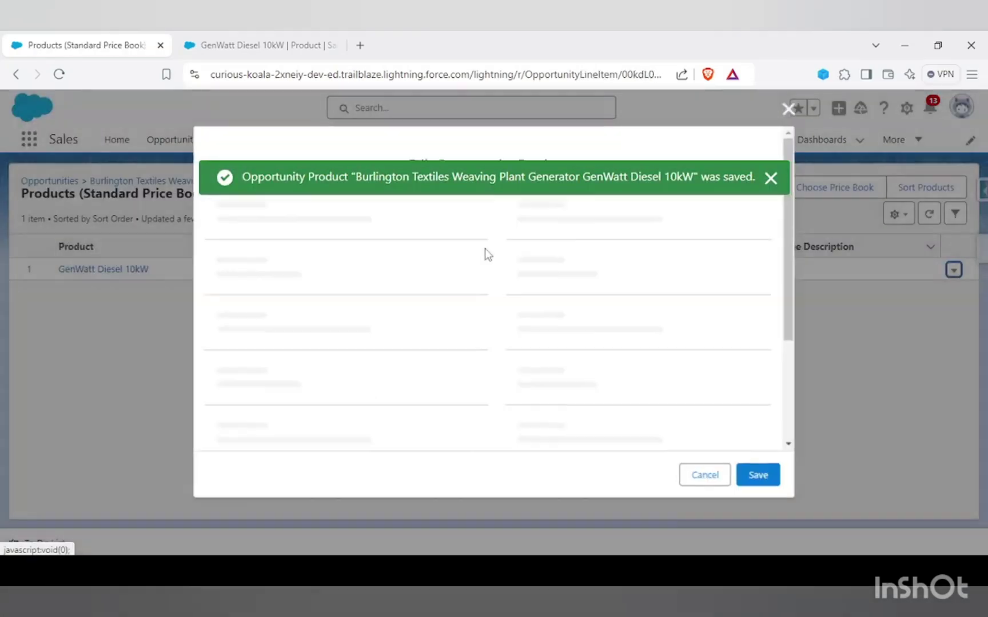
{"action": "left_click", "coordinate": [791, 107]}
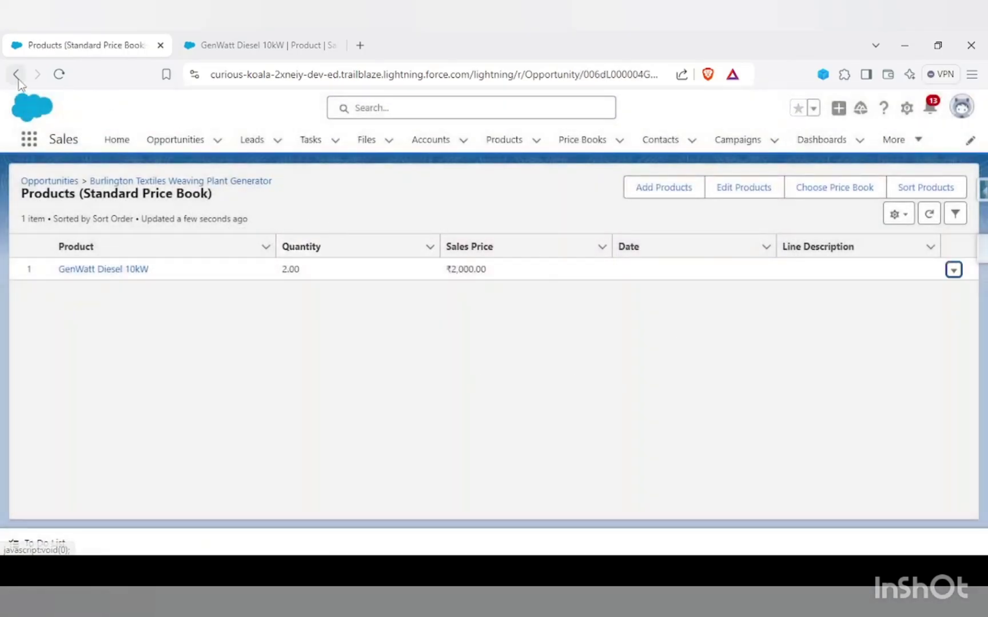
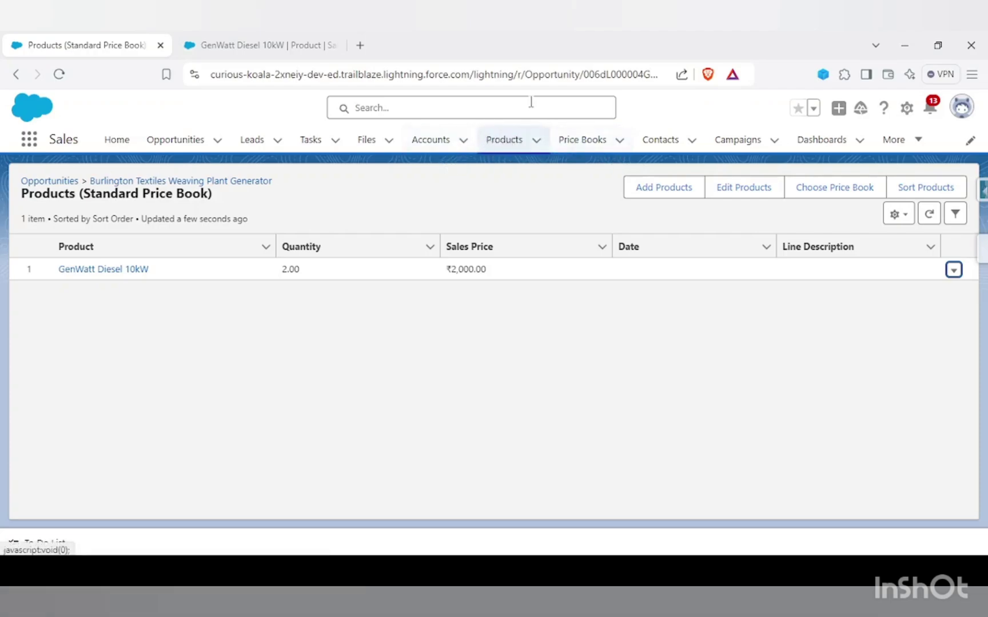
Step: Create a new active price book named Dummy1
{"action": "left_click", "coordinate": [574, 146]}
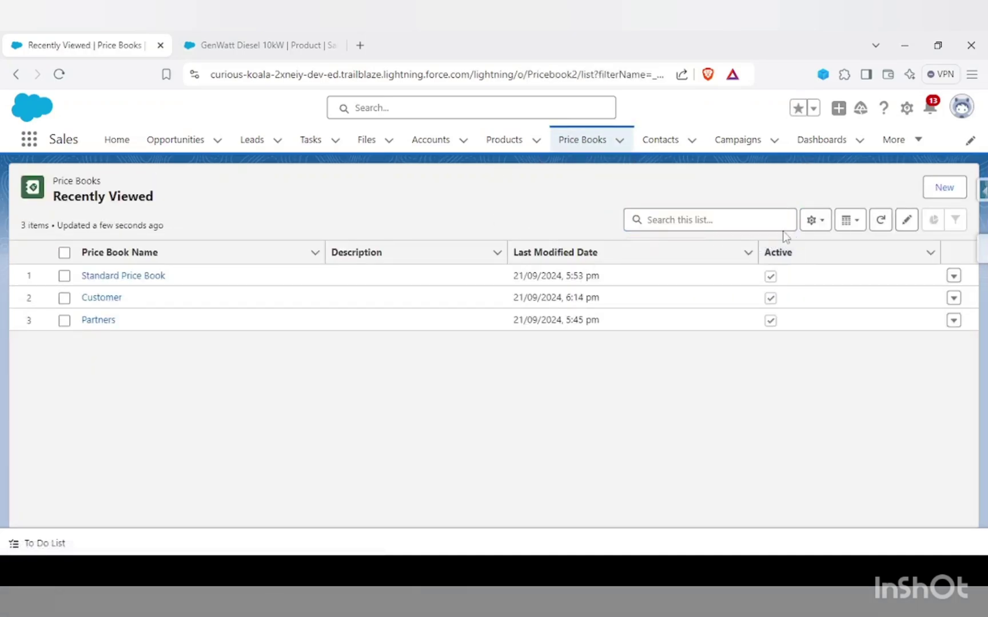
{"action": "left_click", "coordinate": [932, 194]}
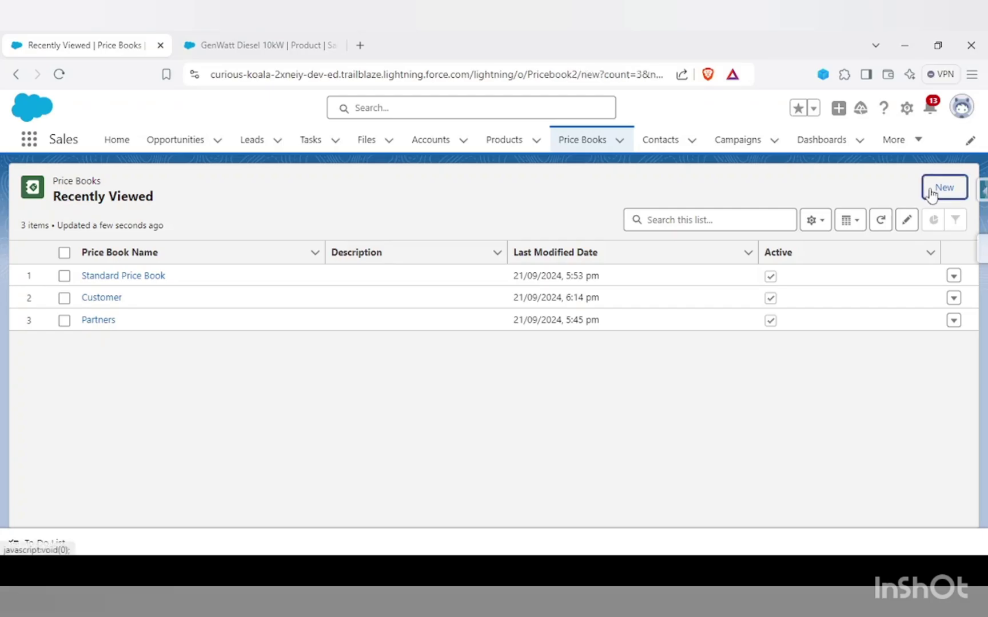
{"action": "type", "text": "D"}
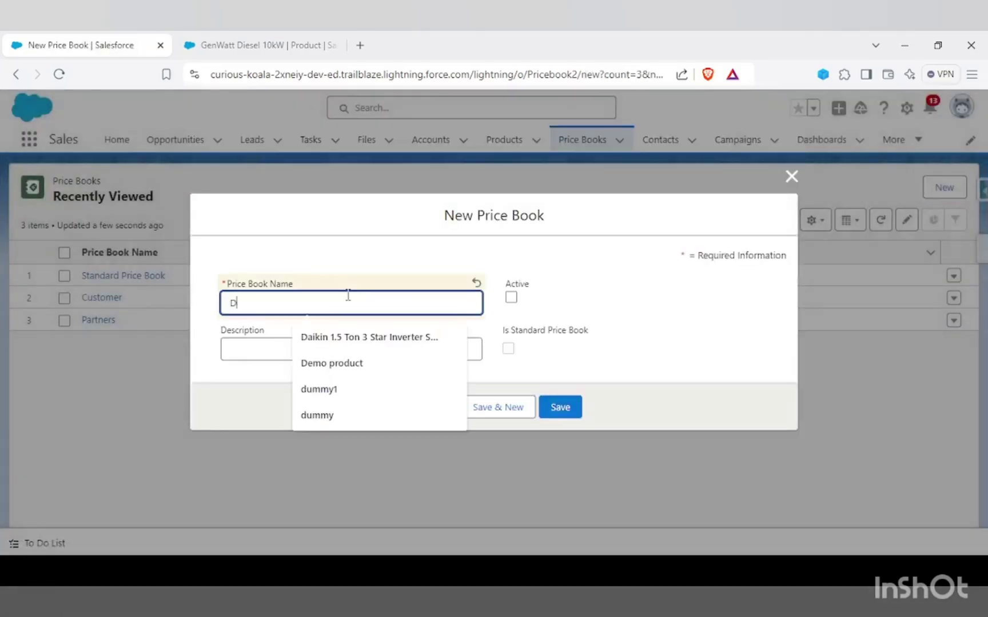
{"action": "type", "text": "ummy1"}
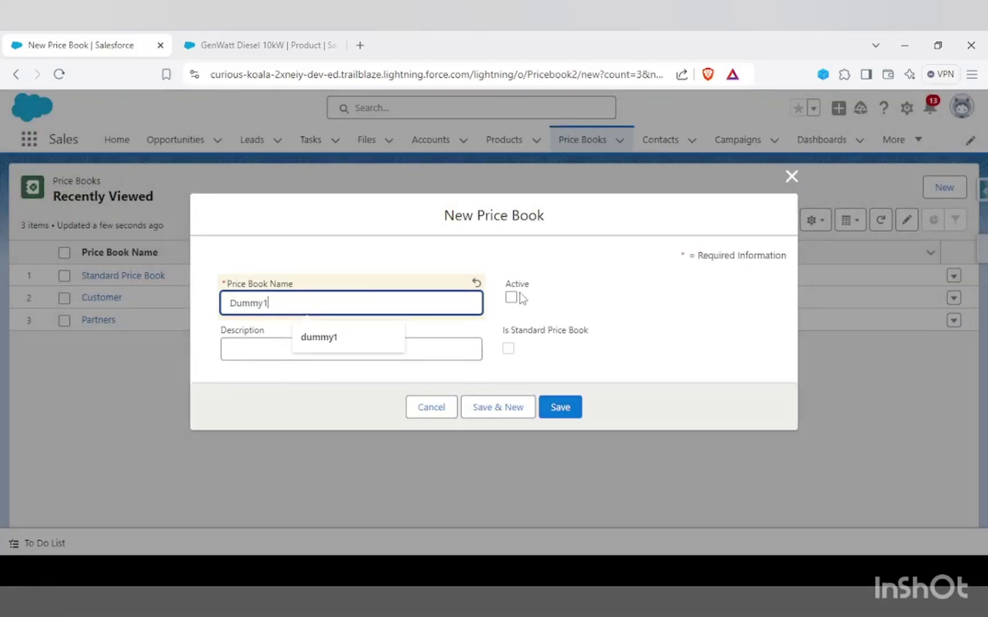
{"action": "left_click", "coordinate": [511, 297]}
{"action": "left_click", "coordinate": [560, 407]}
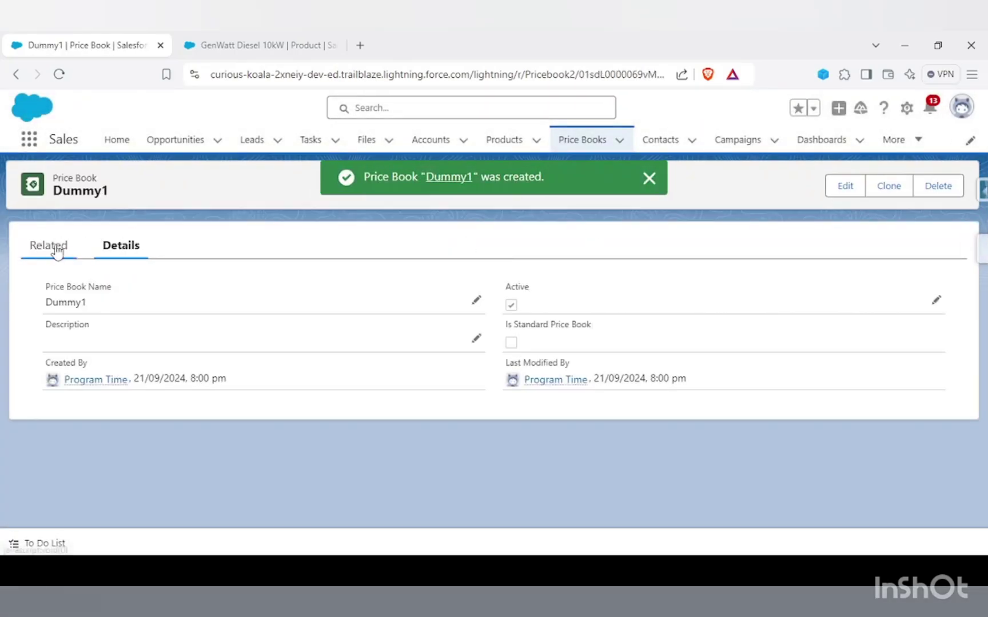
{"action": "left_click", "coordinate": [57, 250]}
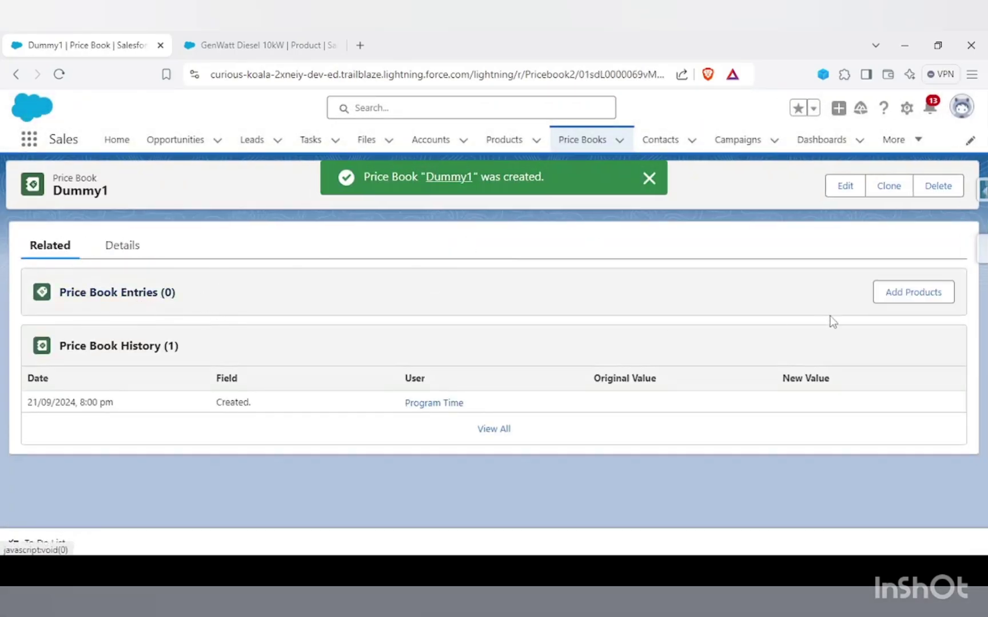
{"action": "left_click", "coordinate": [919, 297]}
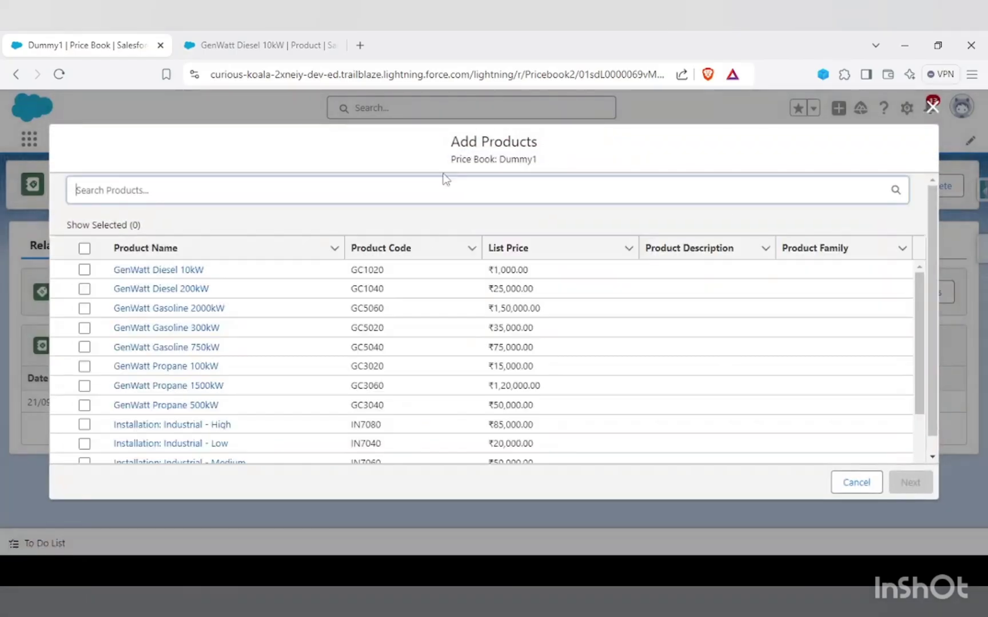
{"action": "left_click", "coordinate": [931, 108]}
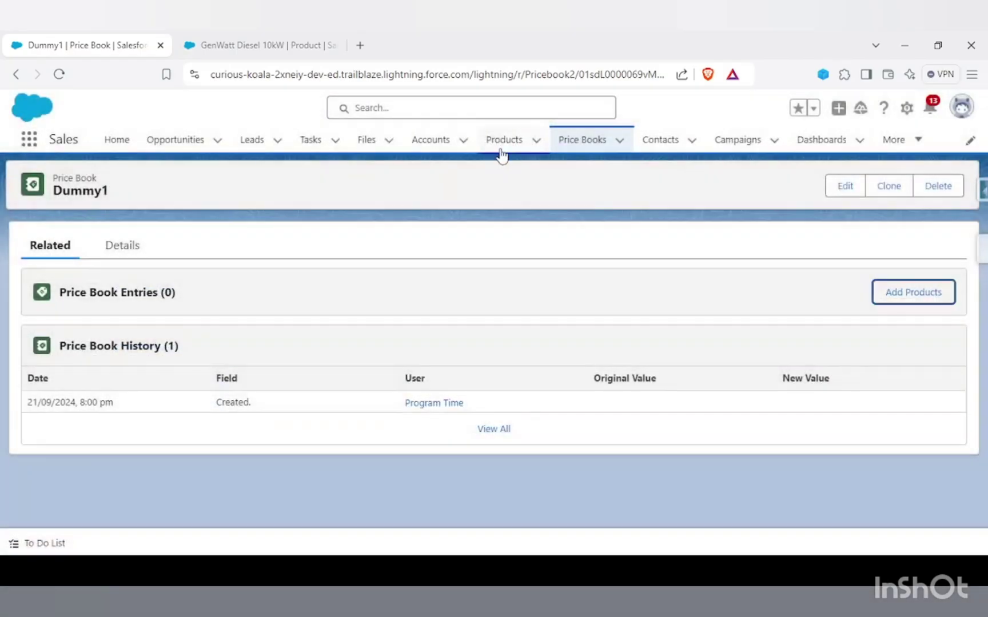
Step: Create an active product named "dummy product 1" and open a new price book entry from its related price books
{"action": "left_click", "coordinate": [504, 140]}
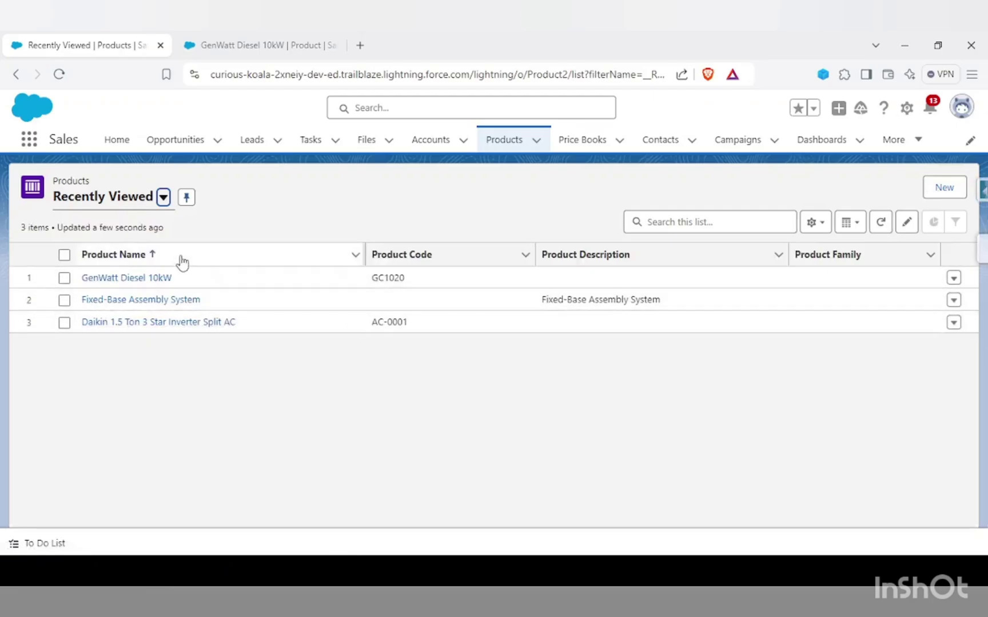
{"action": "left_click", "coordinate": [944, 187]}
{"action": "type", "text": "dummy product 1"}
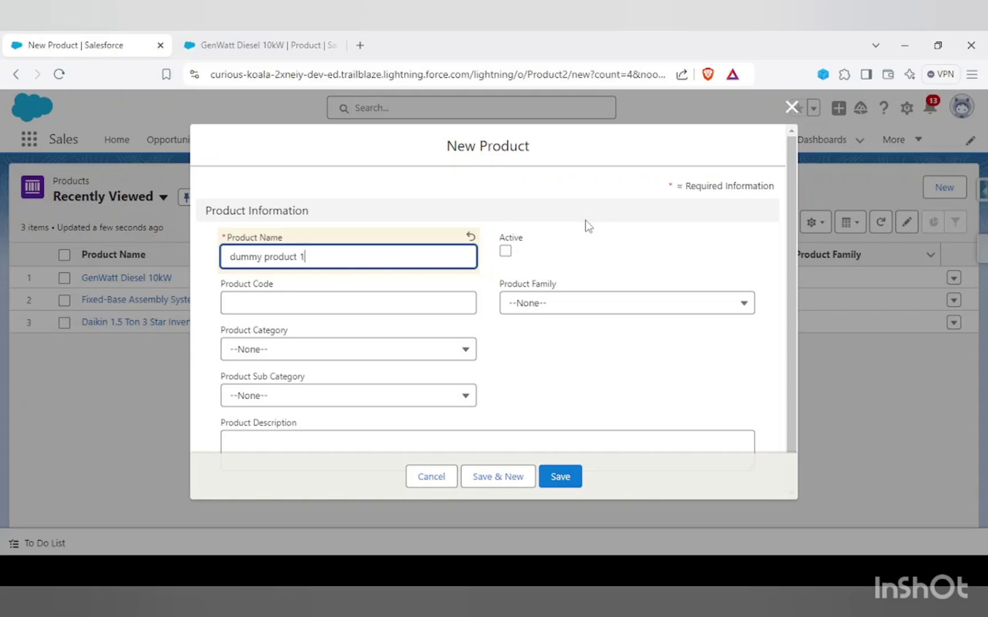
{"action": "left_click", "coordinate": [506, 251]}
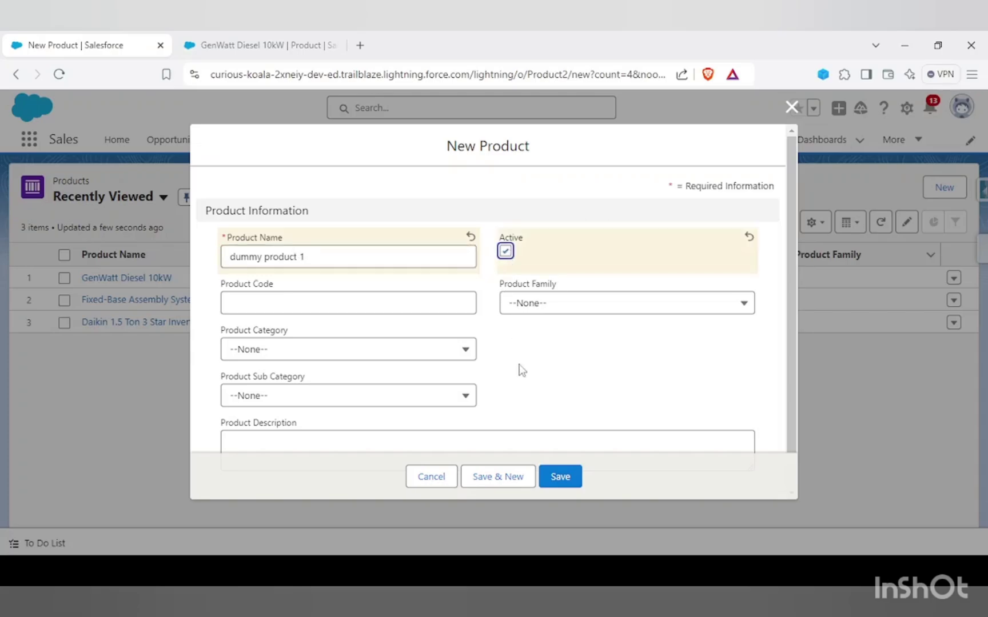
{"action": "left_click", "coordinate": [560, 477]}
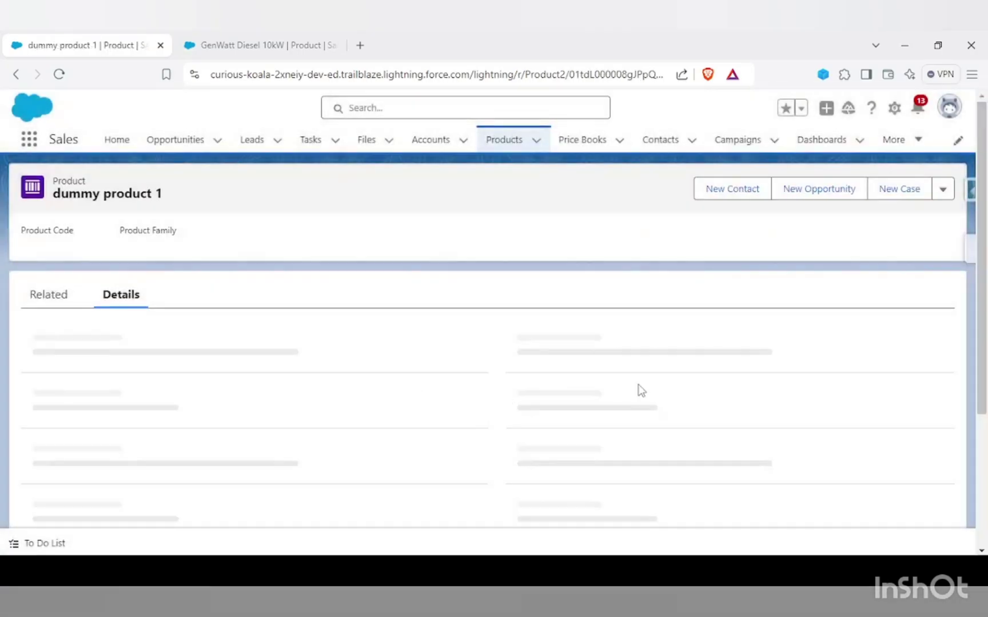
{"action": "left_click", "coordinate": [51, 296]}
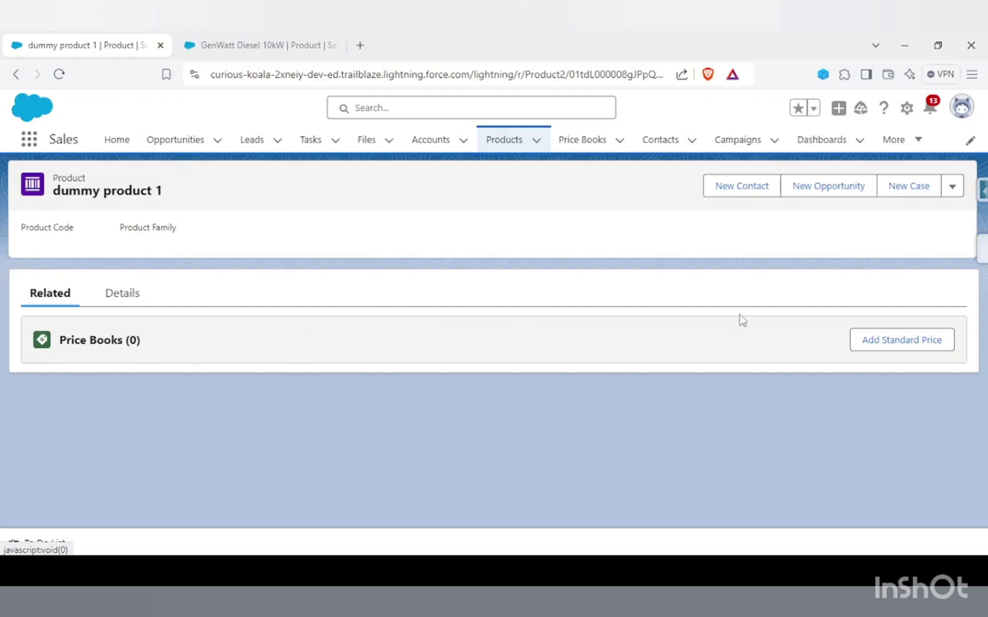
{"action": "left_click", "coordinate": [888, 344]}
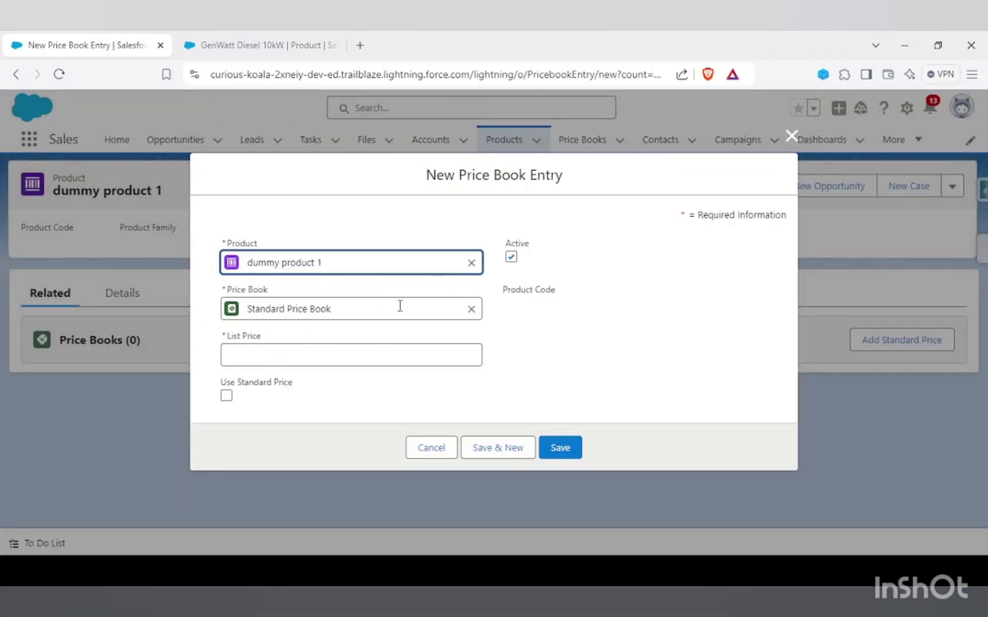
Step: Try to save the entry for dummy product 1 in the Dummy1 price book with a list price of 22
{"action": "left_click", "coordinate": [471, 309]}
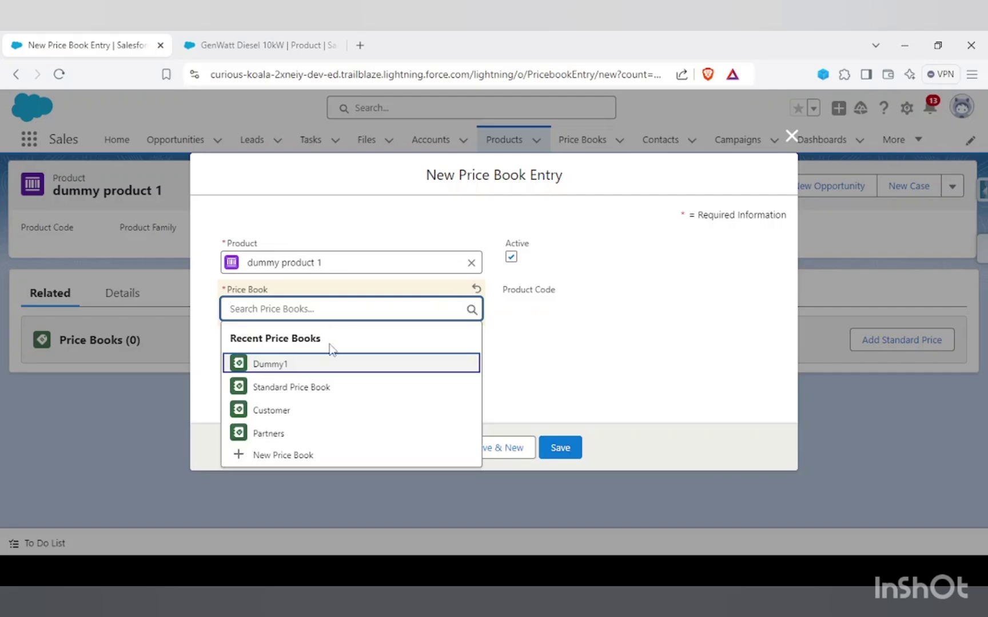
{"action": "left_click", "coordinate": [269, 364]}
{"action": "left_click", "coordinate": [287, 355]}
{"action": "type", "text": "22"}
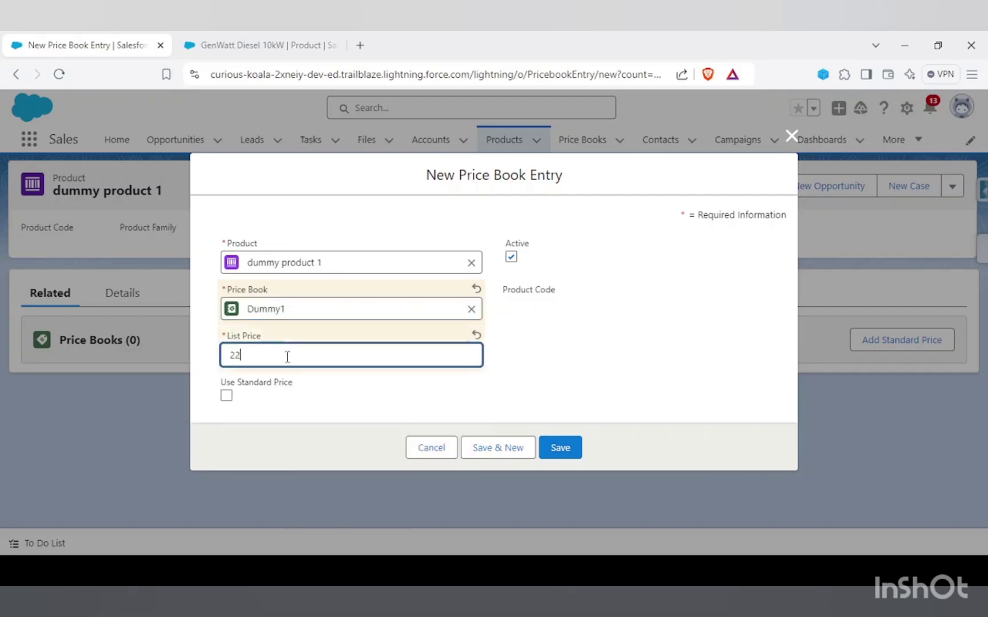
{"action": "left_click", "coordinate": [456, 402]}
{"action": "left_click", "coordinate": [563, 448]}
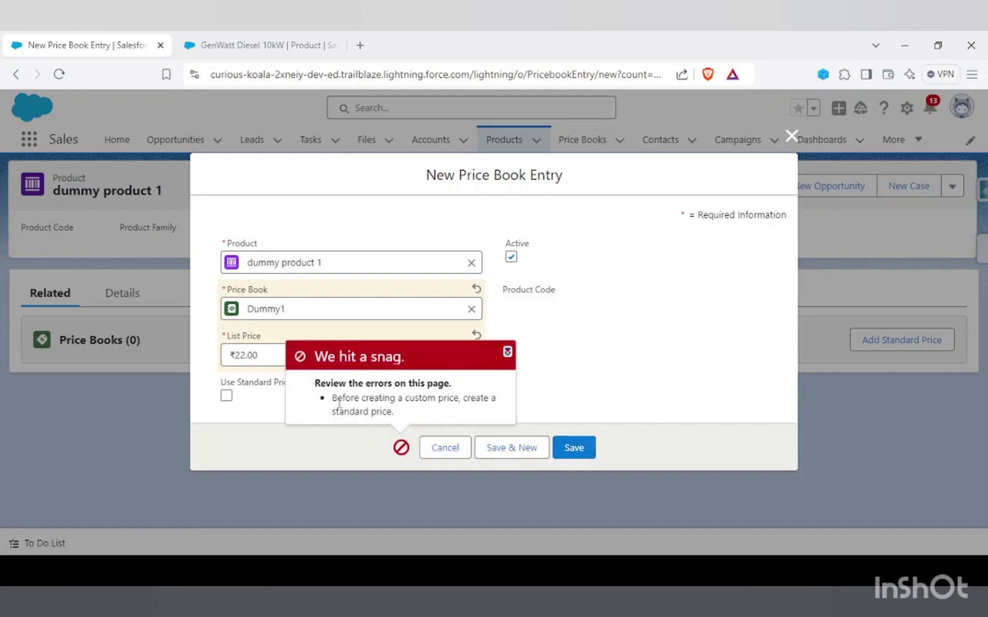
{"action": "left_click_drag", "start_coordinate": [335, 403], "coordinate": [488, 419]}
{"action": "left_click", "coordinate": [507, 353]}
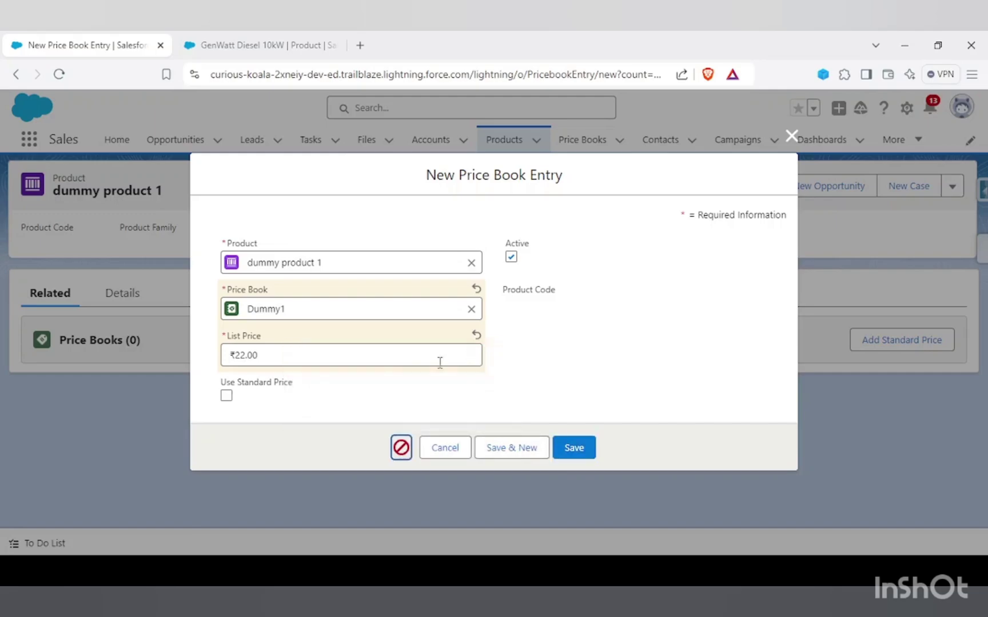
Step: Try to save the Dummy1 entry with Use Standard Price enabled, and clear that option again
{"action": "left_click", "coordinate": [227, 396]}
{"action": "left_click", "coordinate": [581, 456]}
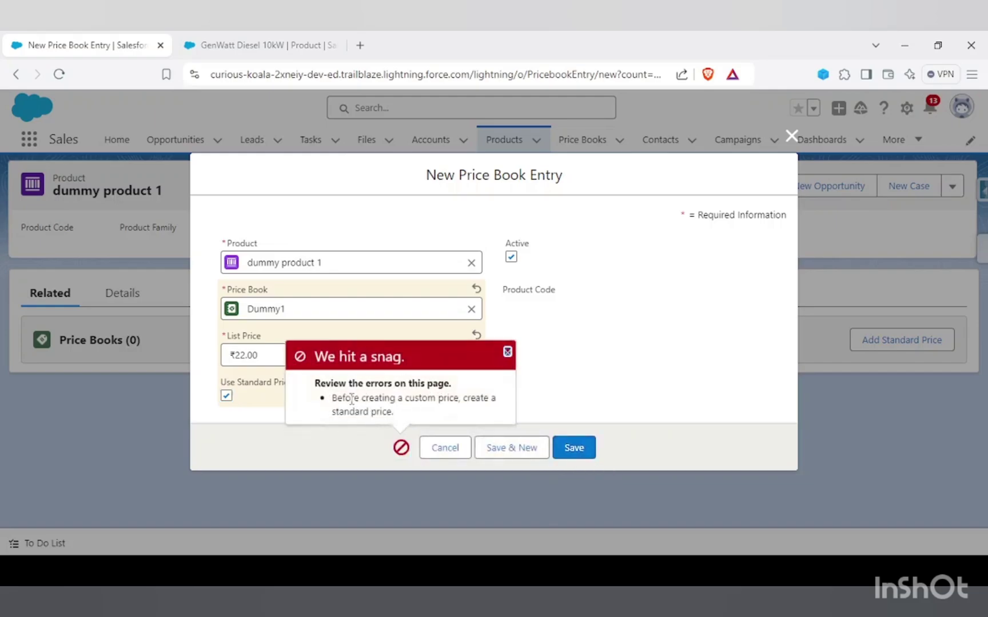
{"action": "left_click_drag", "start_coordinate": [331, 398], "coordinate": [393, 412]}
{"action": "left_click", "coordinate": [507, 352]}
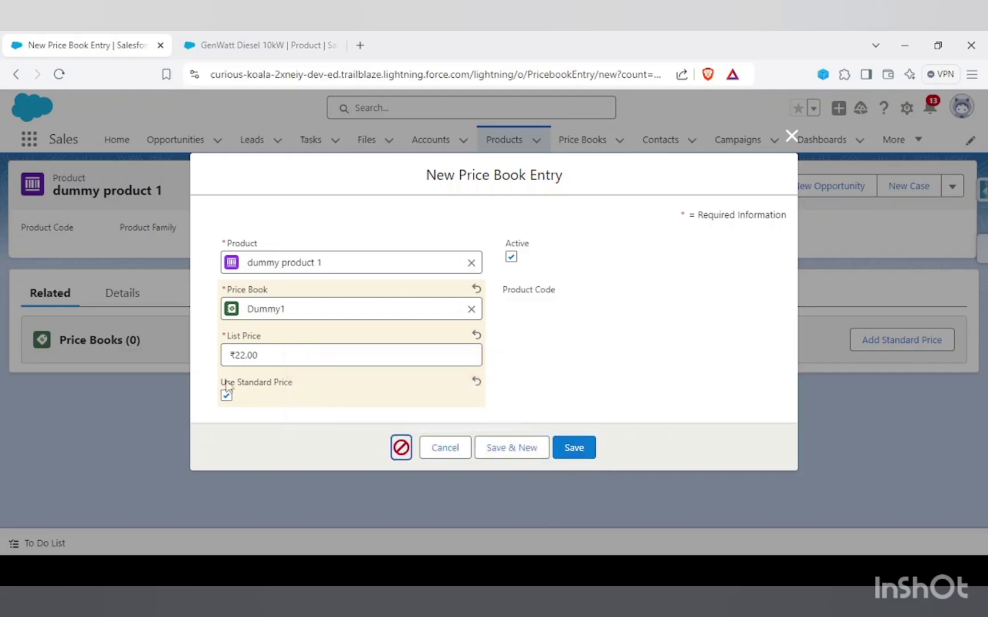
{"action": "left_click", "coordinate": [226, 396]}
Step: Assign the entry to the Standard Price Book with a list price of 100 and save it
{"action": "left_click", "coordinate": [471, 309]}
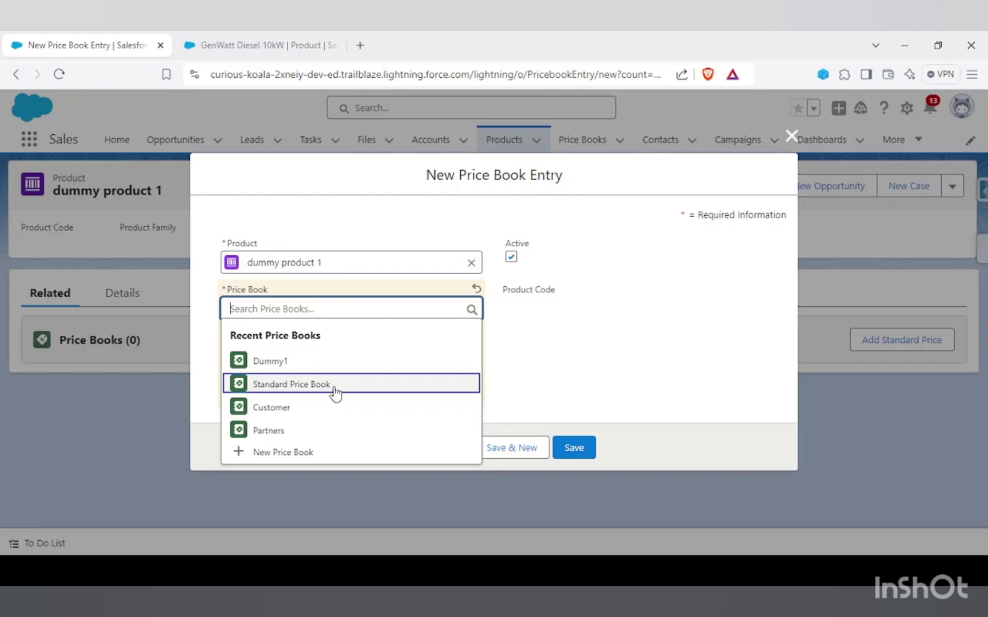
{"action": "left_click", "coordinate": [335, 394]}
{"action": "double_click", "coordinate": [263, 359]}
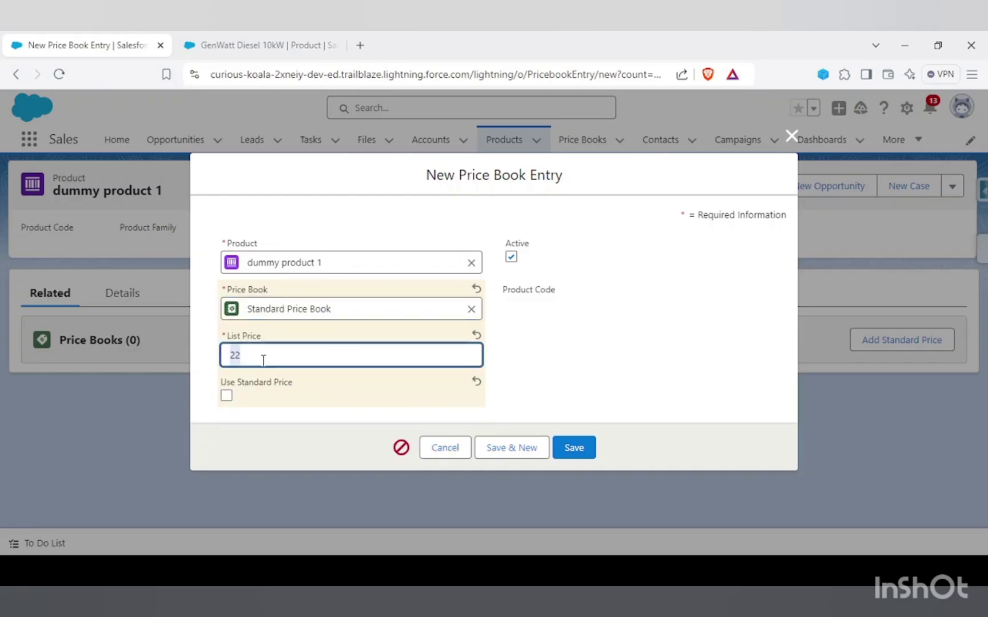
{"action": "type", "text": "100"}
{"action": "left_click", "coordinate": [506, 354]}
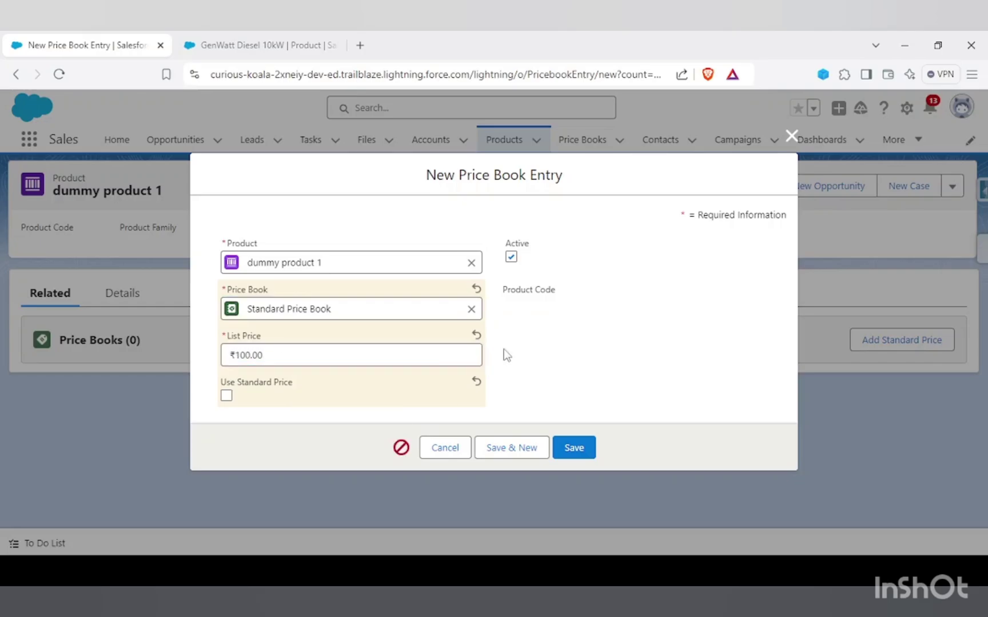
{"action": "left_click", "coordinate": [578, 450]}
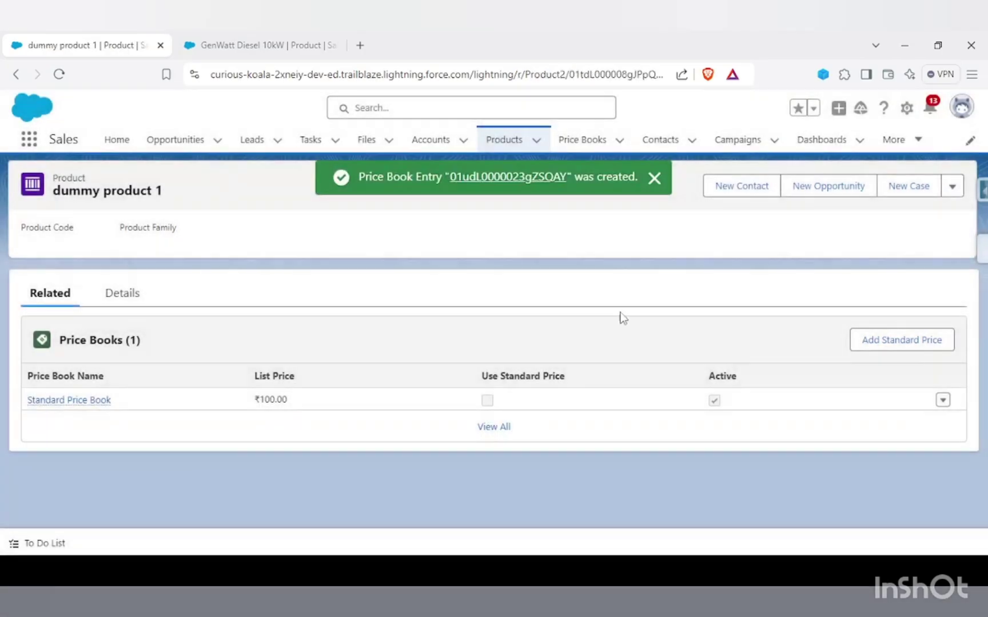
Step: Add a second price book entry for dummy product 1 in the Dummy1 price book with a list price of 200
{"action": "left_click", "coordinate": [900, 341]}
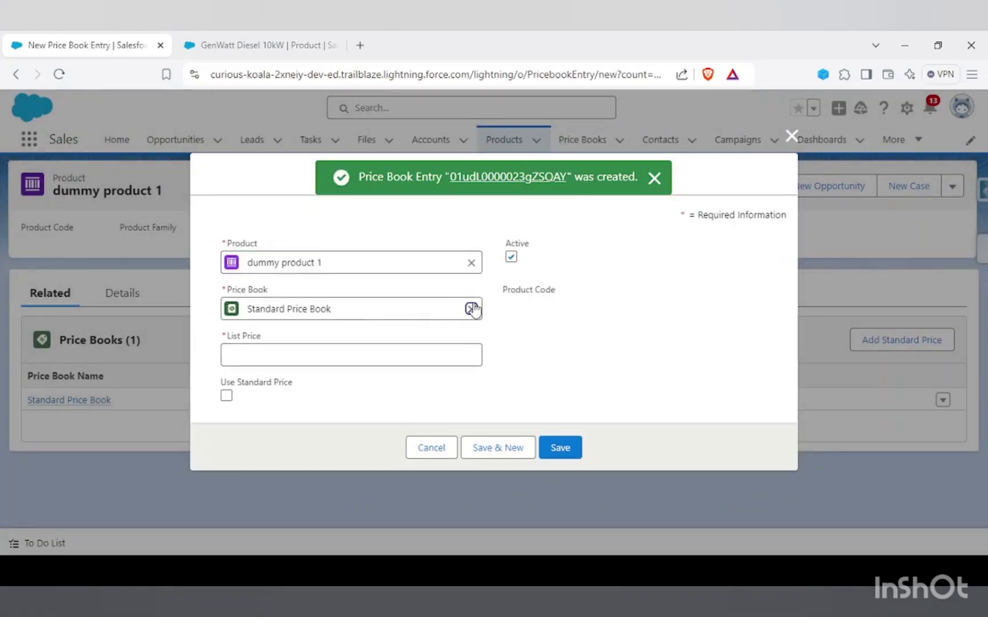
{"action": "left_click", "coordinate": [471, 310]}
{"action": "left_click", "coordinate": [268, 364]}
{"action": "left_click", "coordinate": [297, 356]}
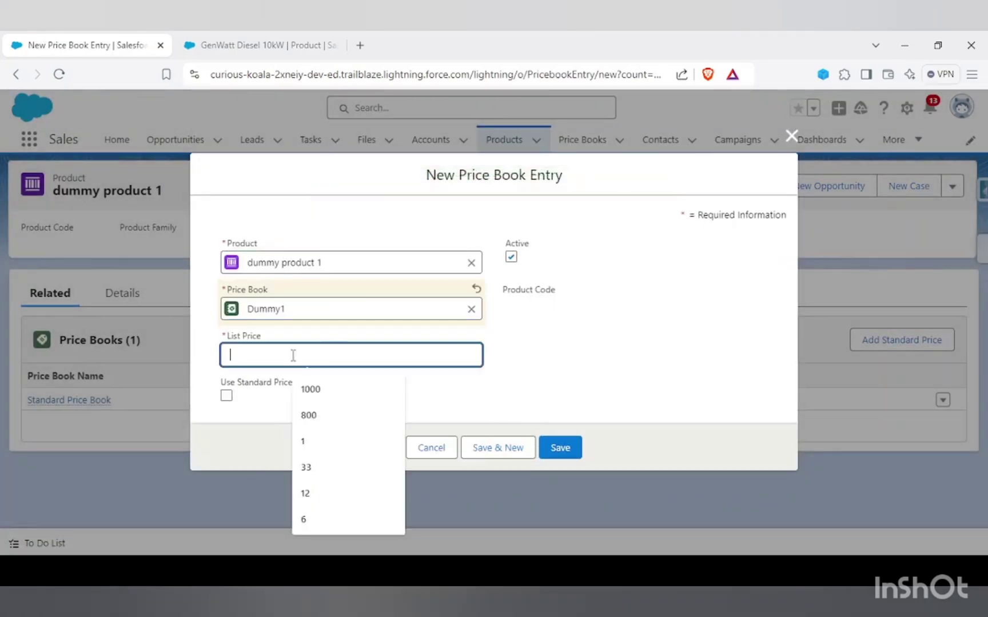
{"action": "type", "text": "200"}
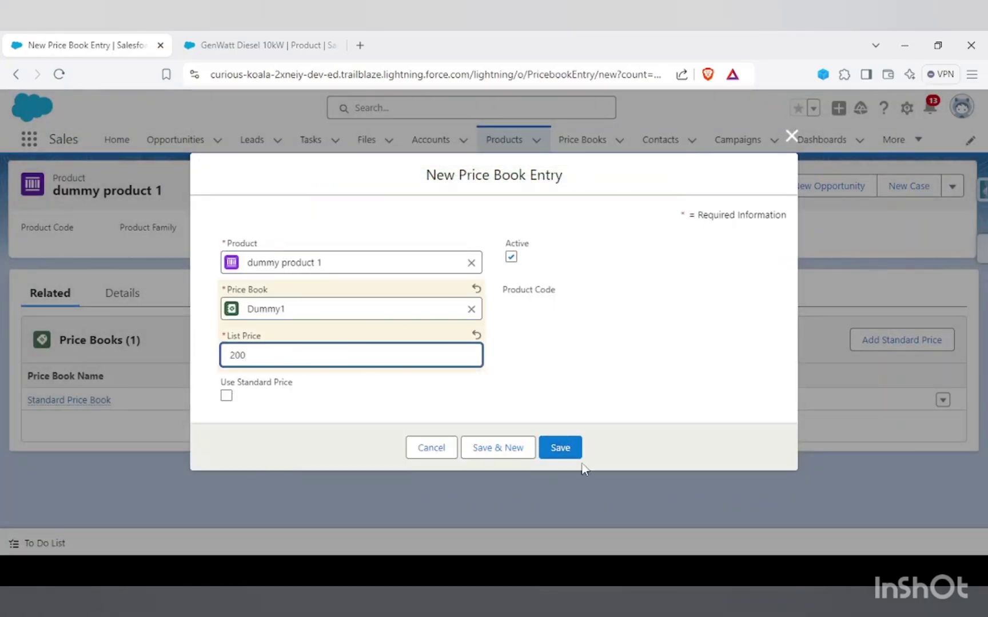
{"action": "left_click", "coordinate": [571, 454]}
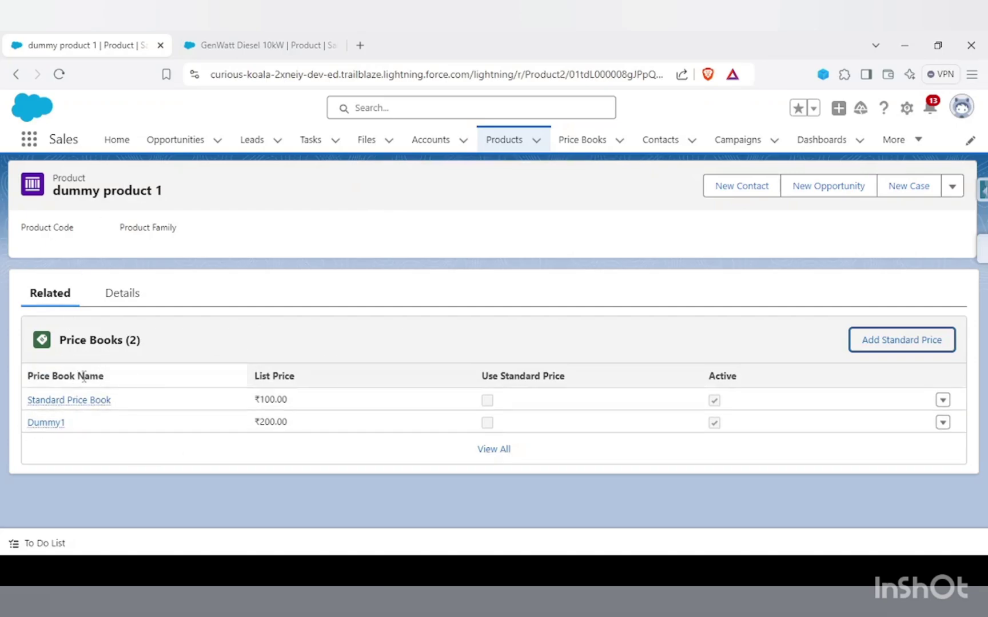
Step: View the full list of dummy product 1's price book entries, check the linked Standard Price Book record and return to the list
{"action": "mouse_move", "coordinate": [35, 400]}
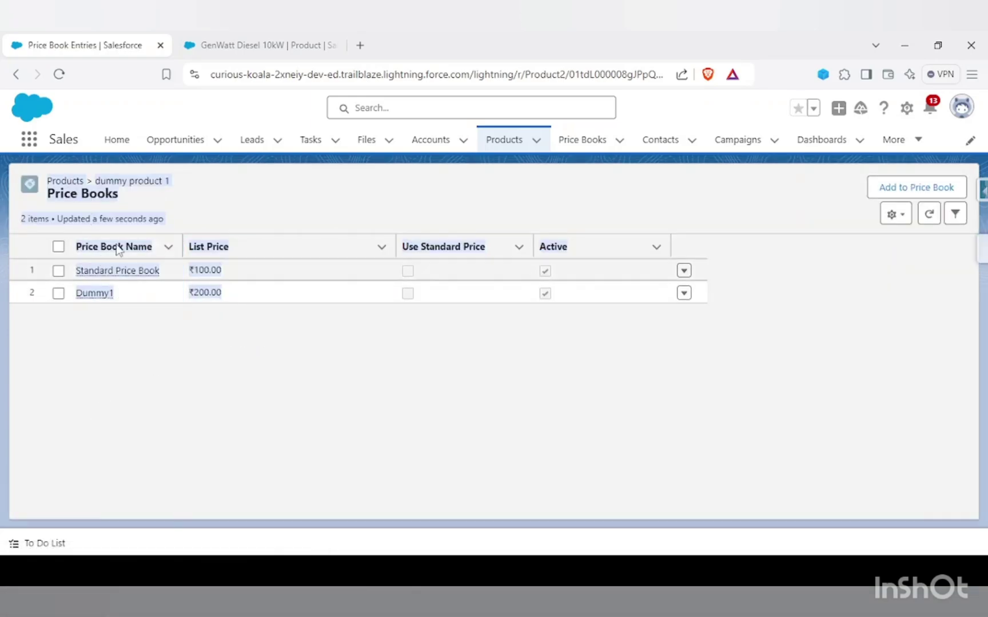
{"action": "left_click", "coordinate": [188, 201]}
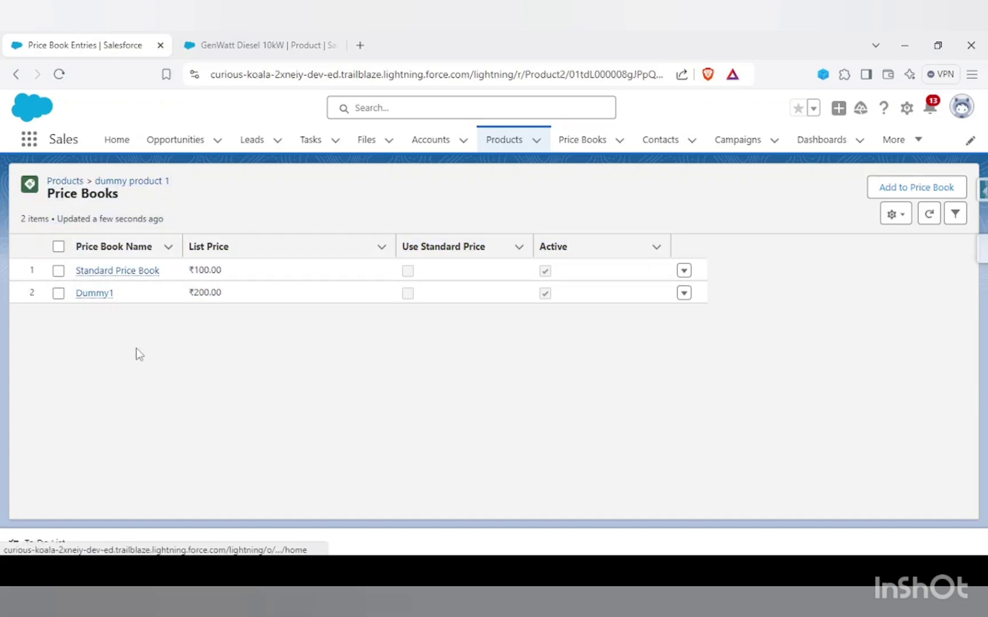
{"action": "left_click", "coordinate": [116, 270]}
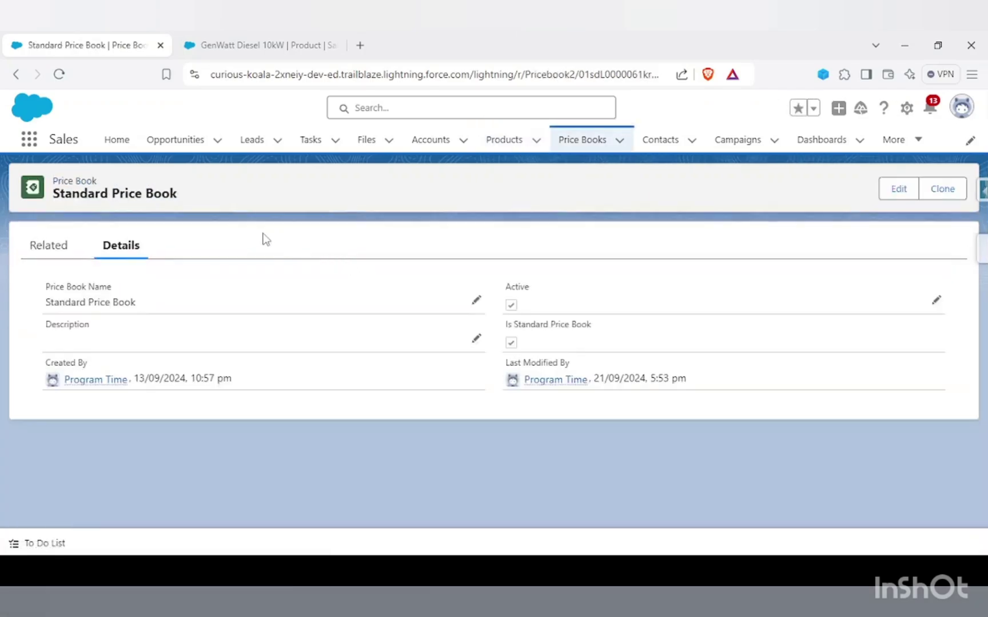
{"action": "left_click", "coordinate": [16, 73]}
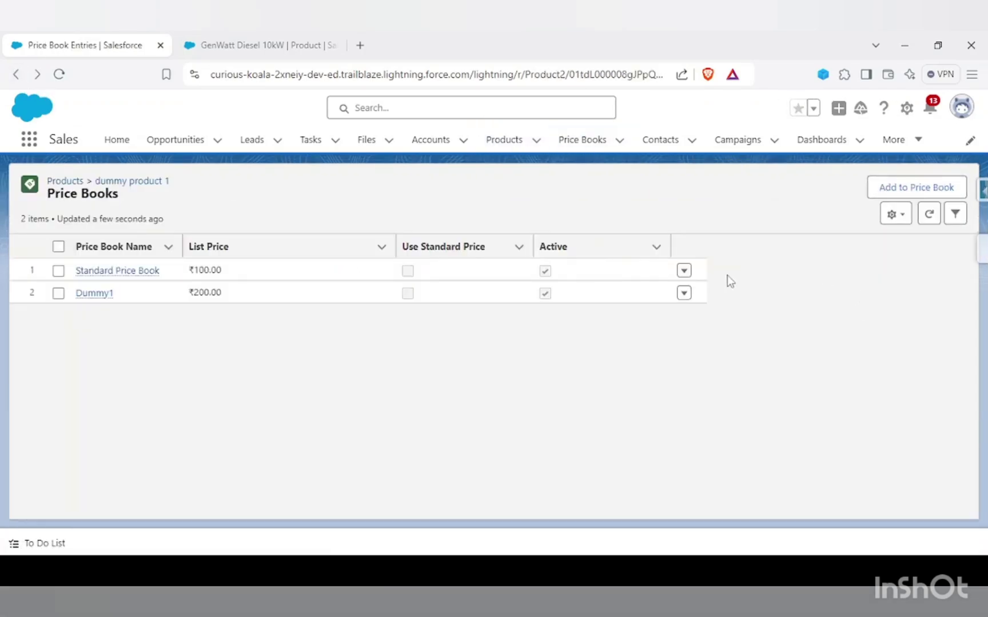
Step: Open the Standard Price Book entry of dummy product 1 for editing, review its product and price book, and close it without changes
{"action": "left_click", "coordinate": [683, 270]}
{"action": "left_click", "coordinate": [661, 236]}
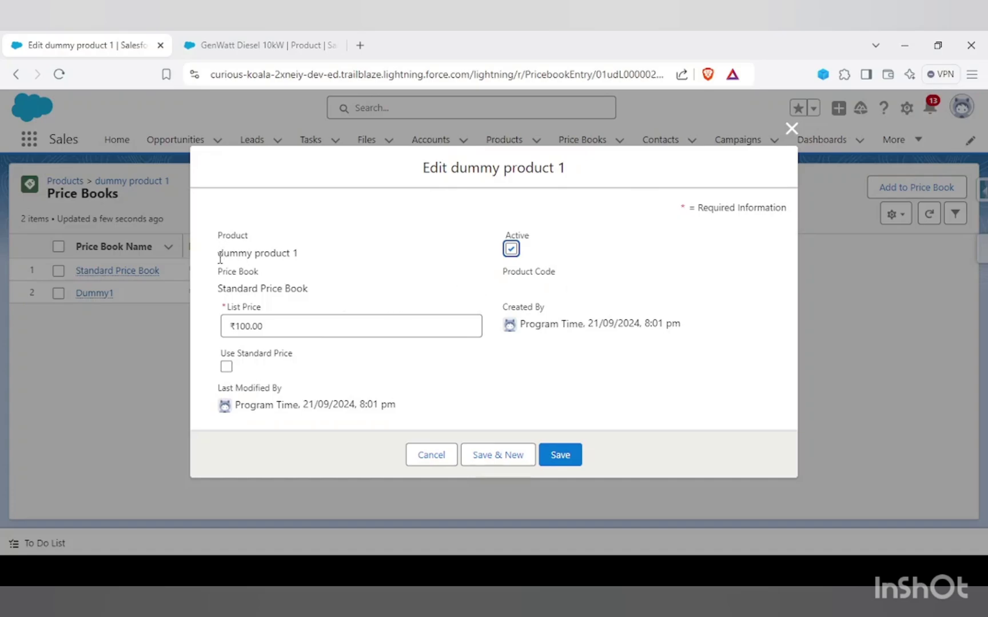
{"action": "left_click_drag", "start_coordinate": [220, 259], "coordinate": [300, 260]}
{"action": "left_click_drag", "start_coordinate": [220, 287], "coordinate": [301, 291]}
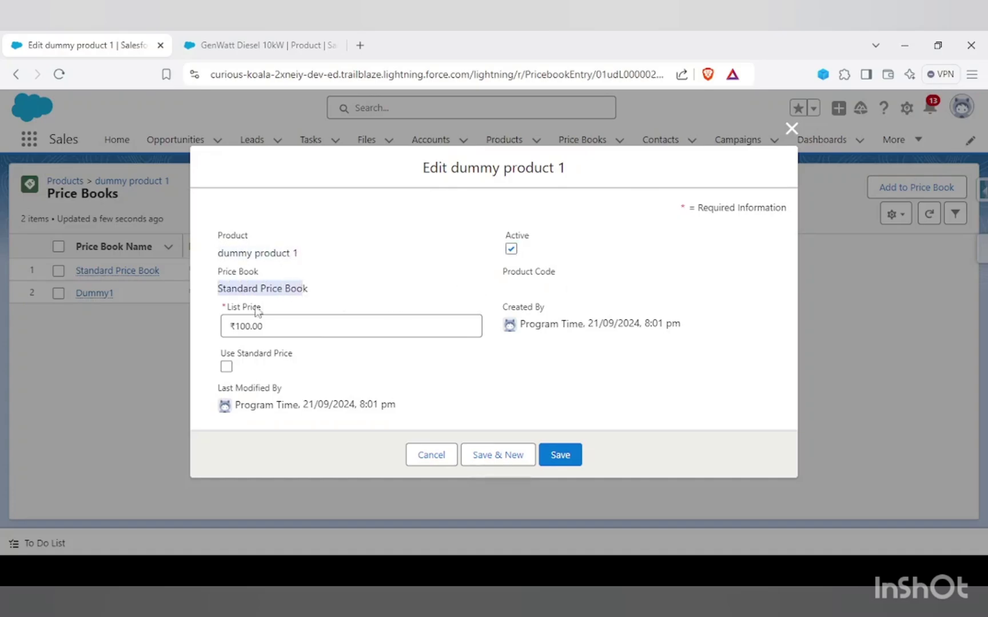
{"action": "left_click", "coordinate": [787, 133]}
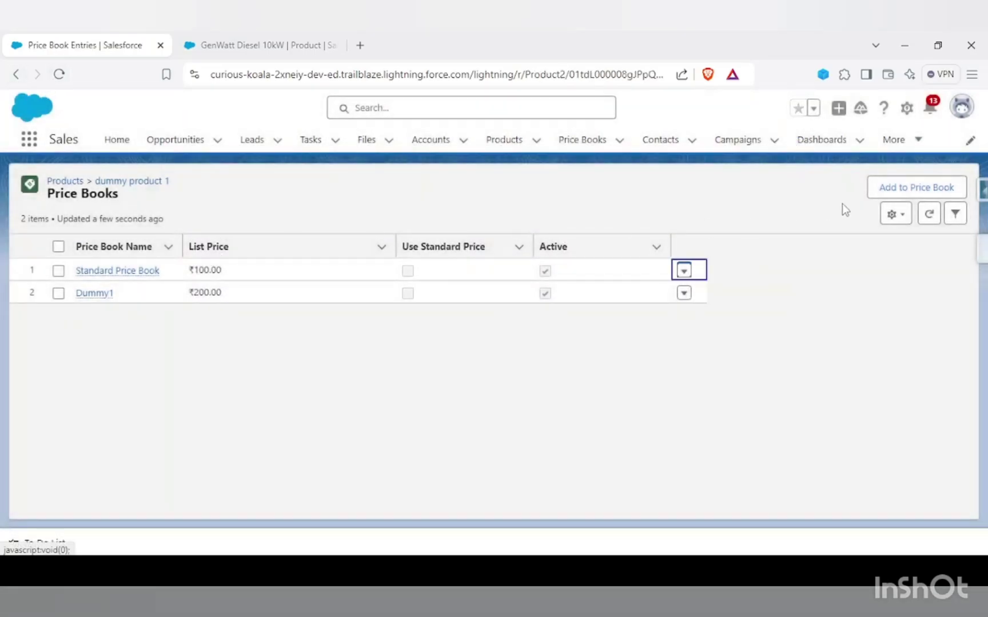
{"action": "left_click", "coordinate": [895, 193]}
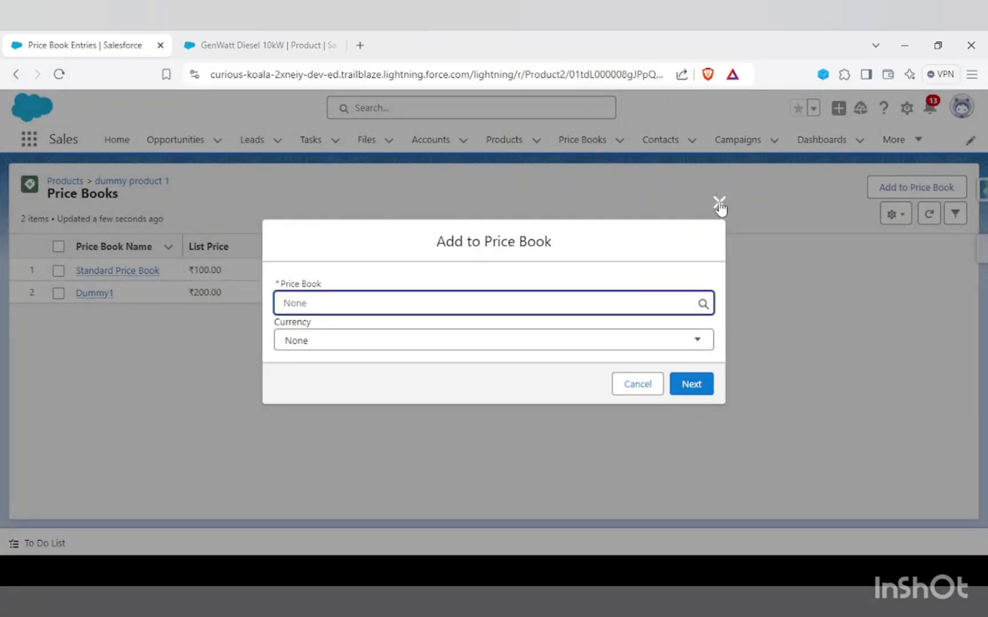
{"action": "left_click", "coordinate": [719, 205]}
{"action": "left_click", "coordinate": [16, 75]}
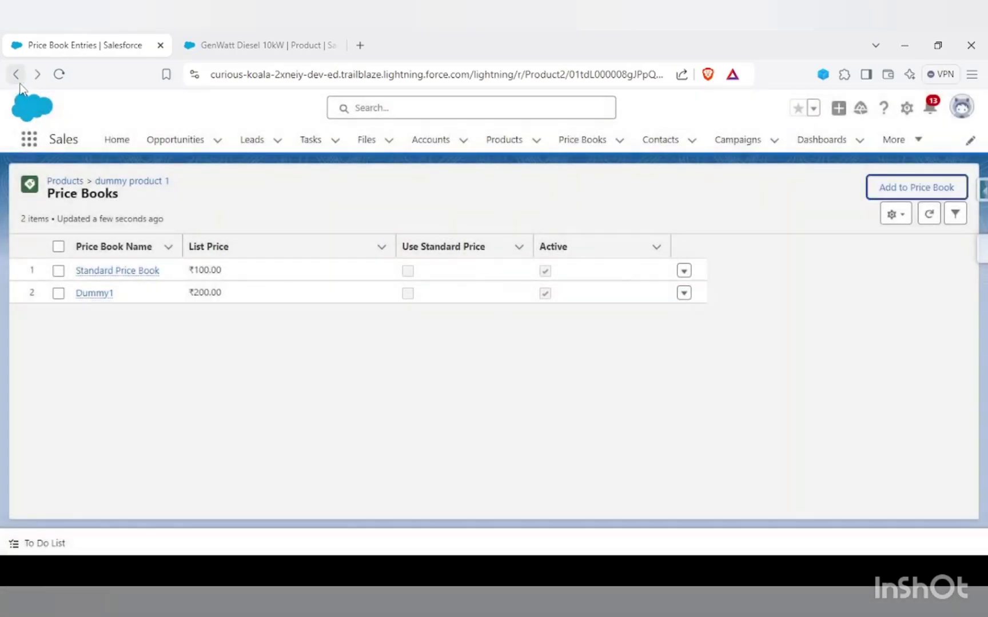
{"action": "left_click", "coordinate": [789, 130]}
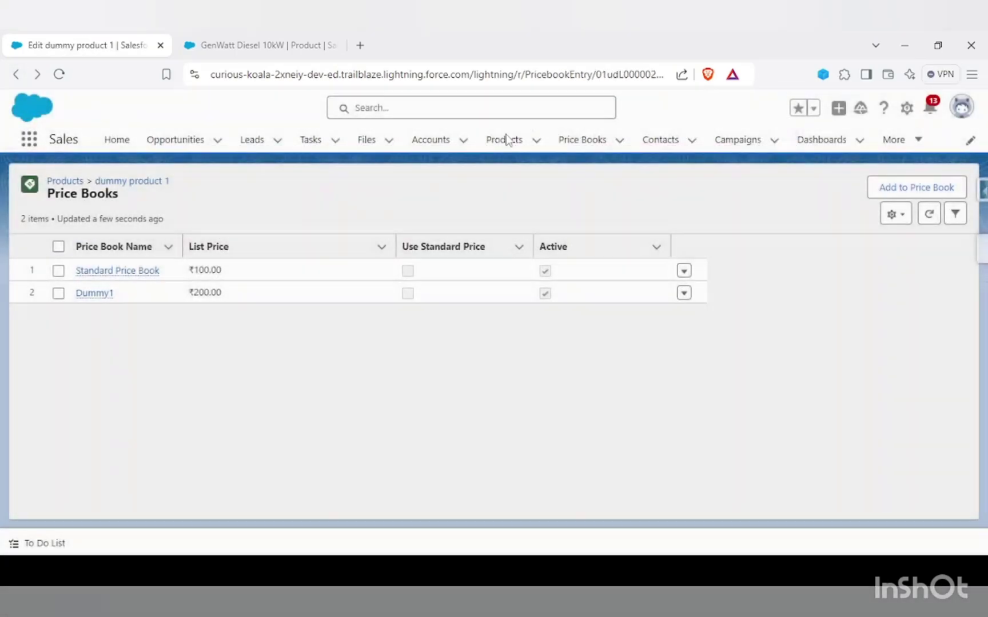
Step: Open the dummy product 1 record from the product list and review its details and related price books
{"action": "left_click", "coordinate": [514, 148]}
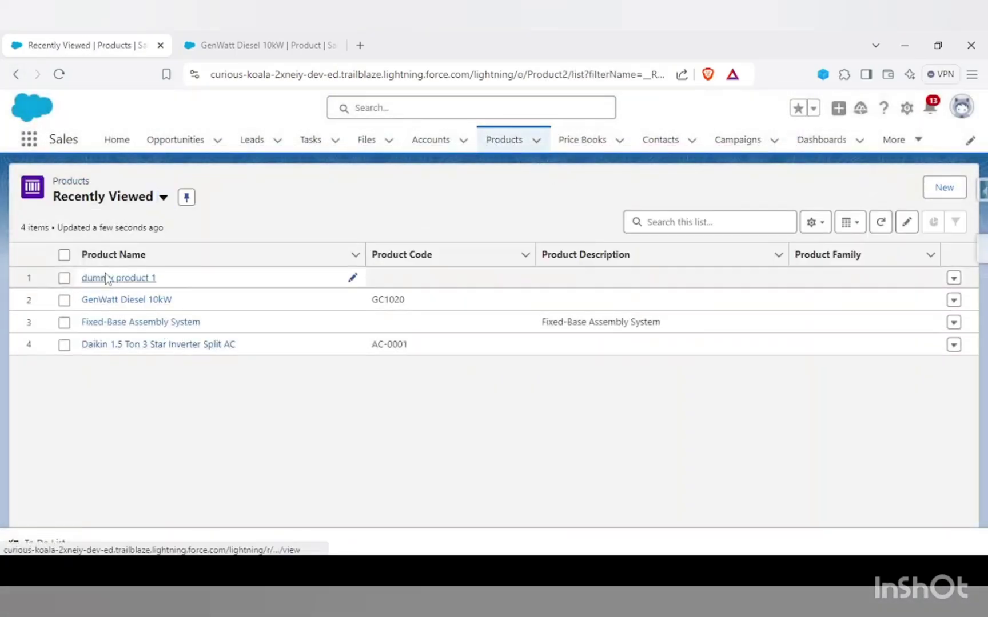
{"action": "left_click", "coordinate": [109, 278]}
{"action": "left_click", "coordinate": [53, 294]}
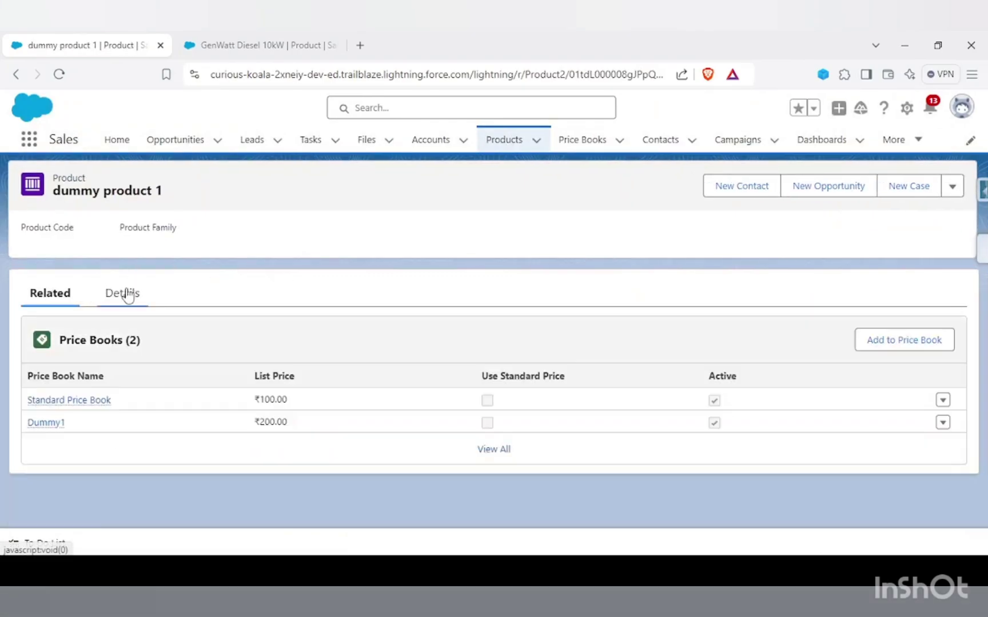
{"action": "left_click", "coordinate": [110, 294]}
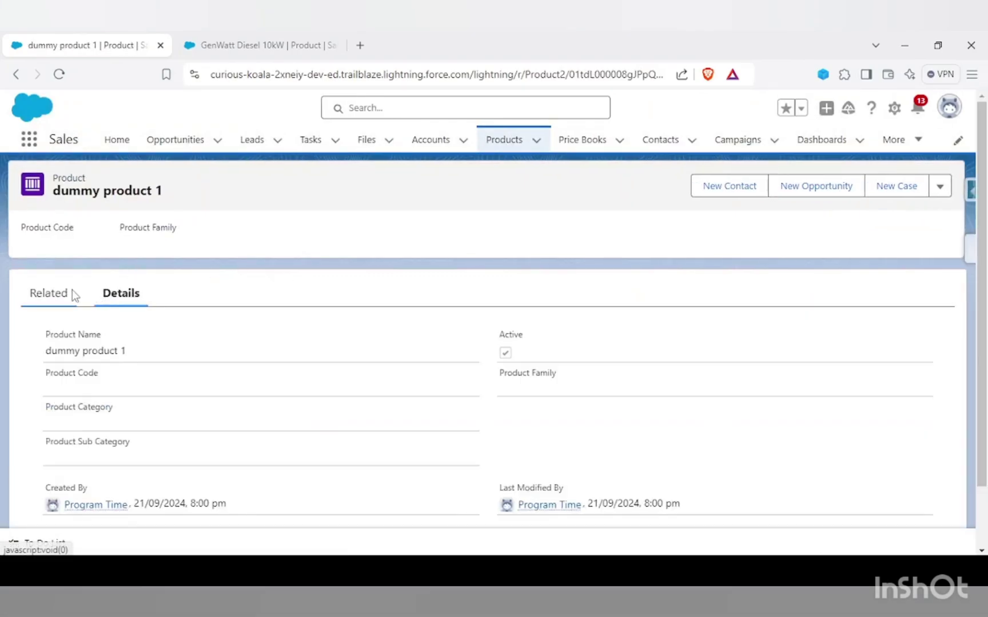
{"action": "left_click", "coordinate": [71, 291]}
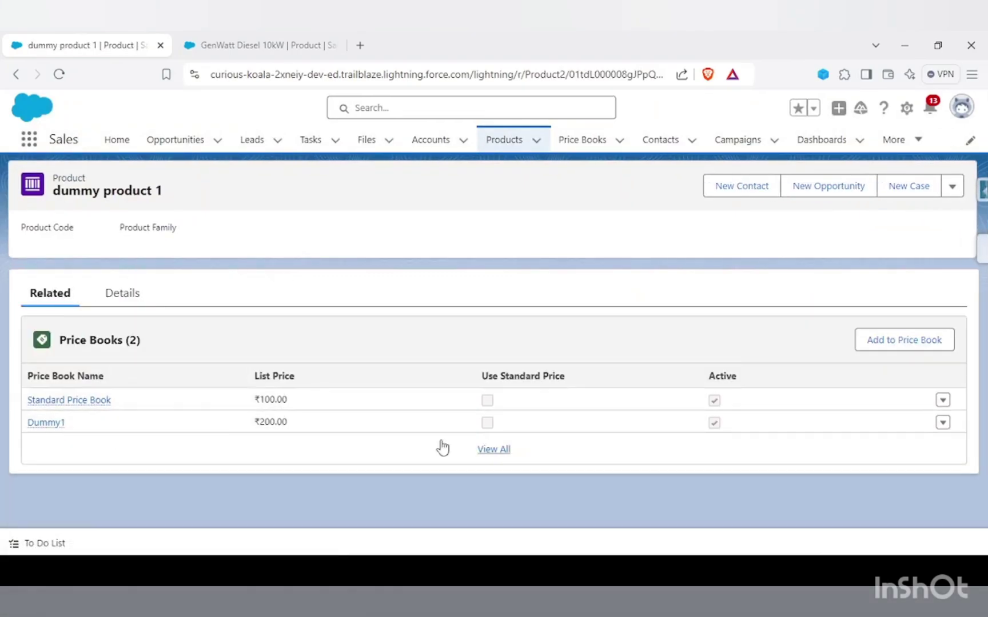
Step: Open the Dummy1 price book entry of dummy product 1 for editing, review its fields, and close it without changes
{"action": "left_click", "coordinate": [943, 423]}
{"action": "left_click", "coordinate": [920, 365]}
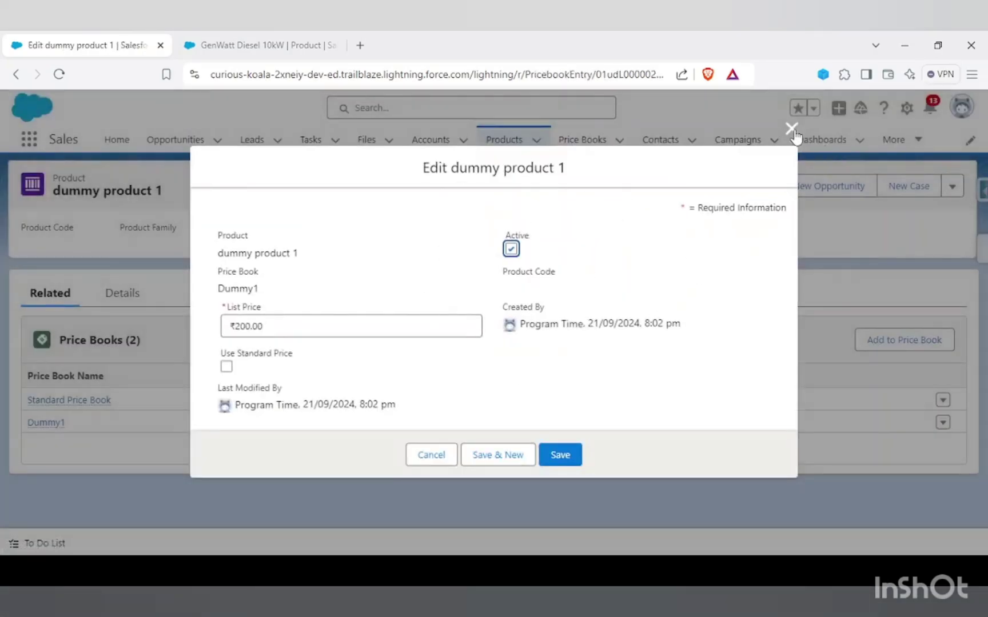
{"action": "left_click", "coordinate": [792, 129]}
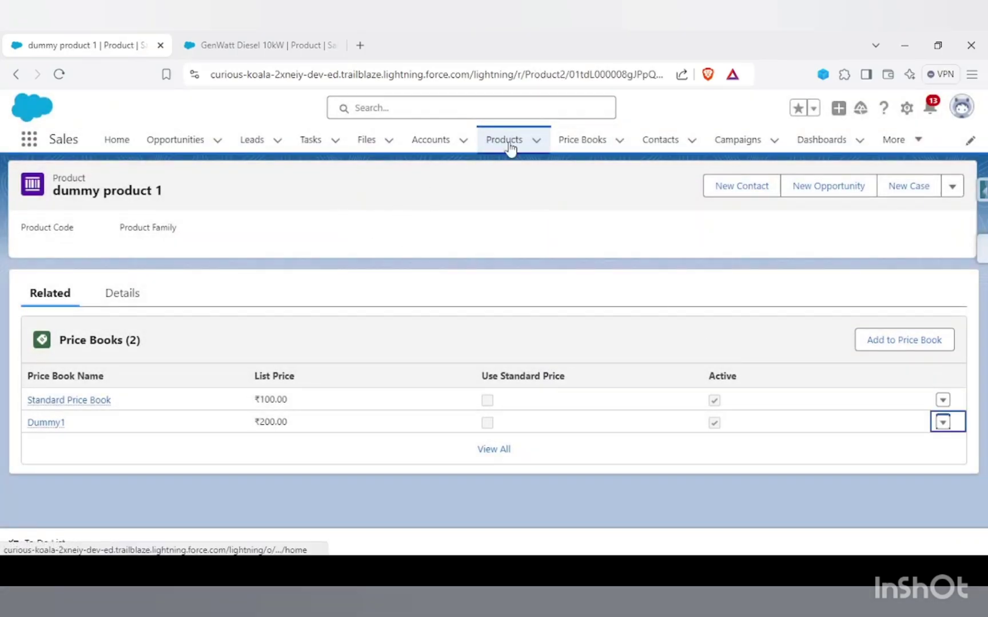
Step: Open the Burlington Textiles Weaving Plant Generator opportunity and examine the quantity and sales price of its related product
{"action": "left_click", "coordinate": [511, 146]}
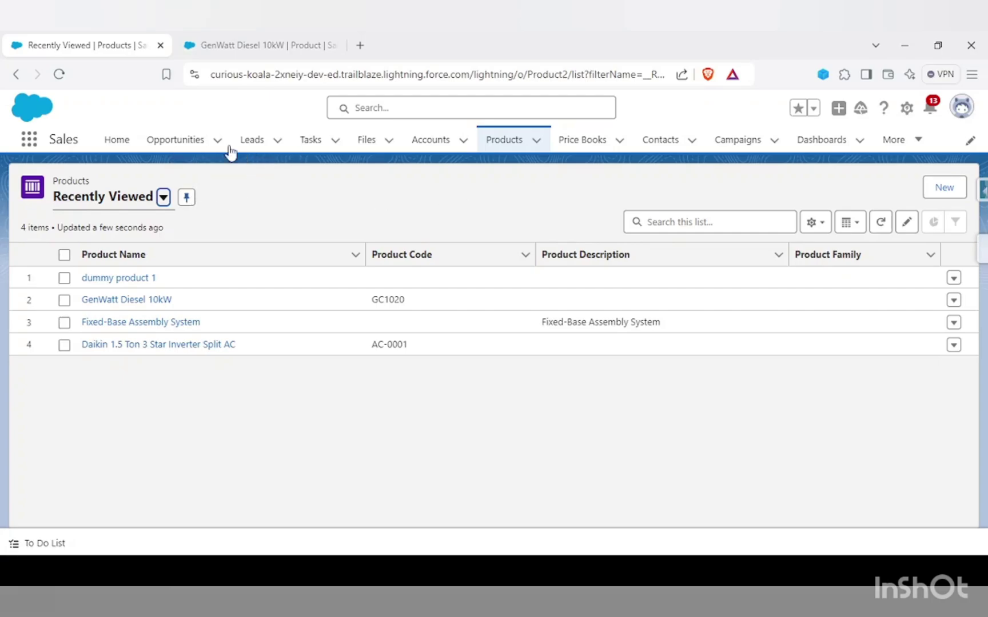
{"action": "left_click", "coordinate": [194, 143]}
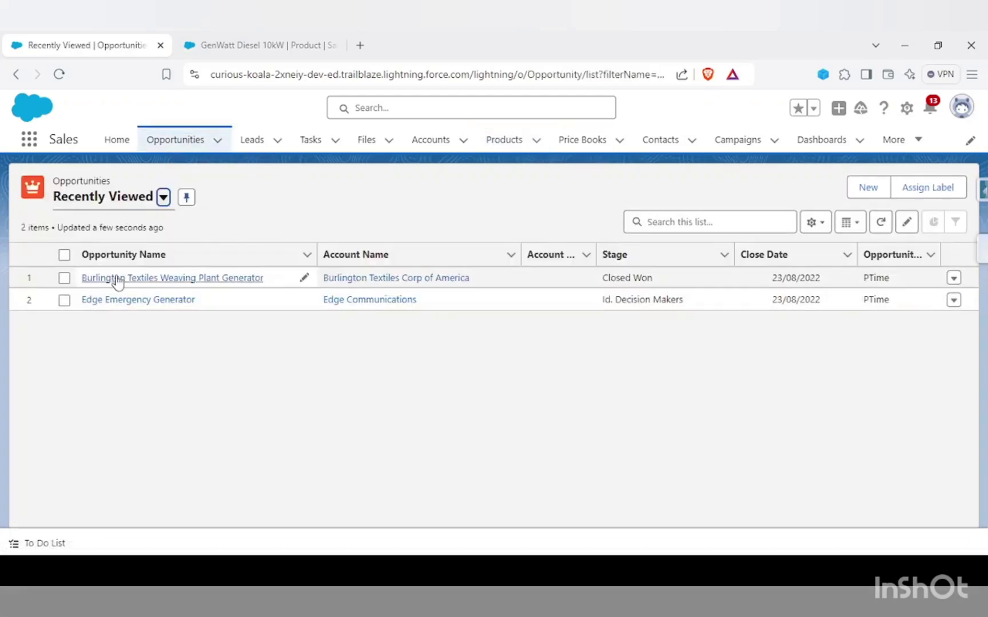
{"action": "left_click", "coordinate": [114, 279]}
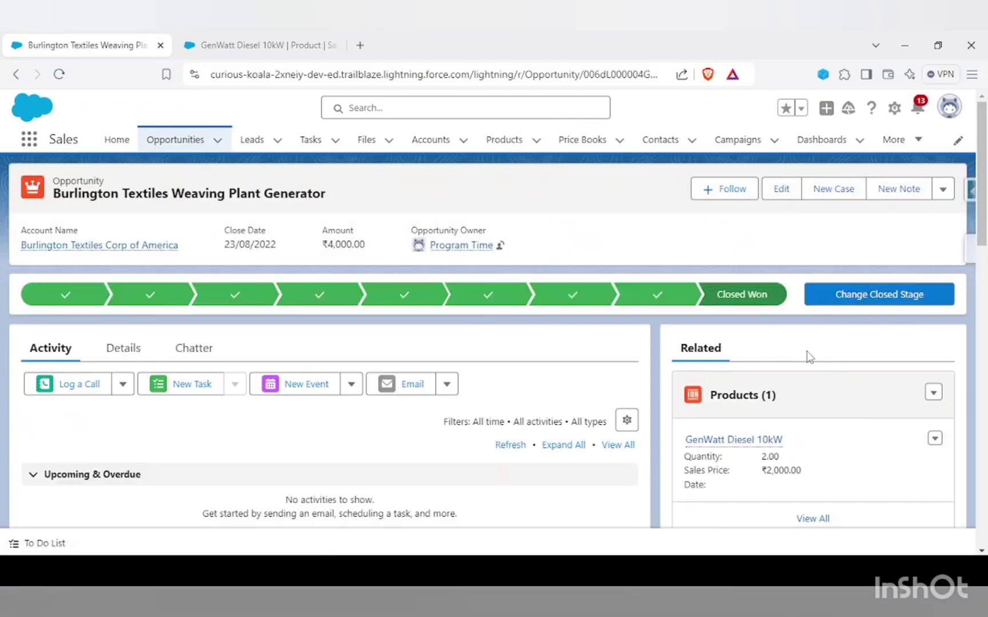
{"action": "scroll", "coordinate": [823, 343], "scroll_direction": "down", "scroll_amount": 2}
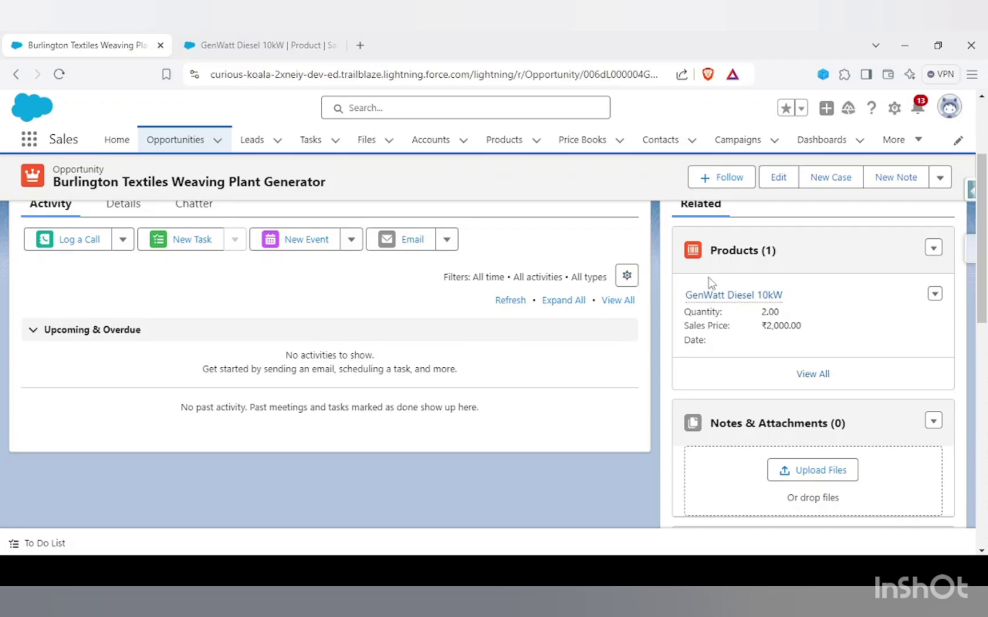
{"action": "scroll", "coordinate": [711, 281], "scroll_direction": "up", "scroll_amount": 3}
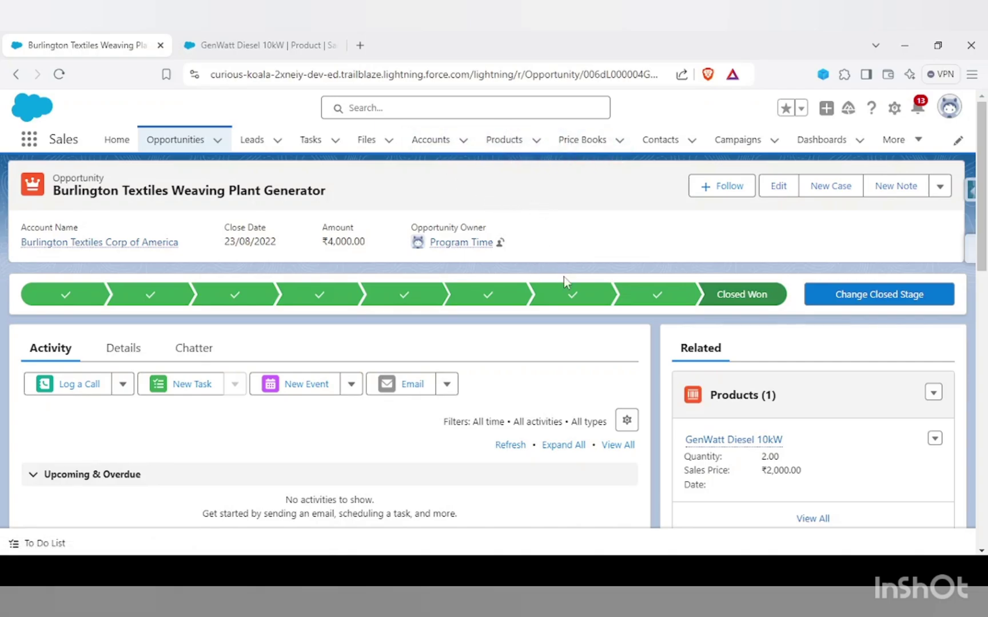
Step: Open the list of recently viewed price books
{"action": "left_click", "coordinate": [563, 141]}
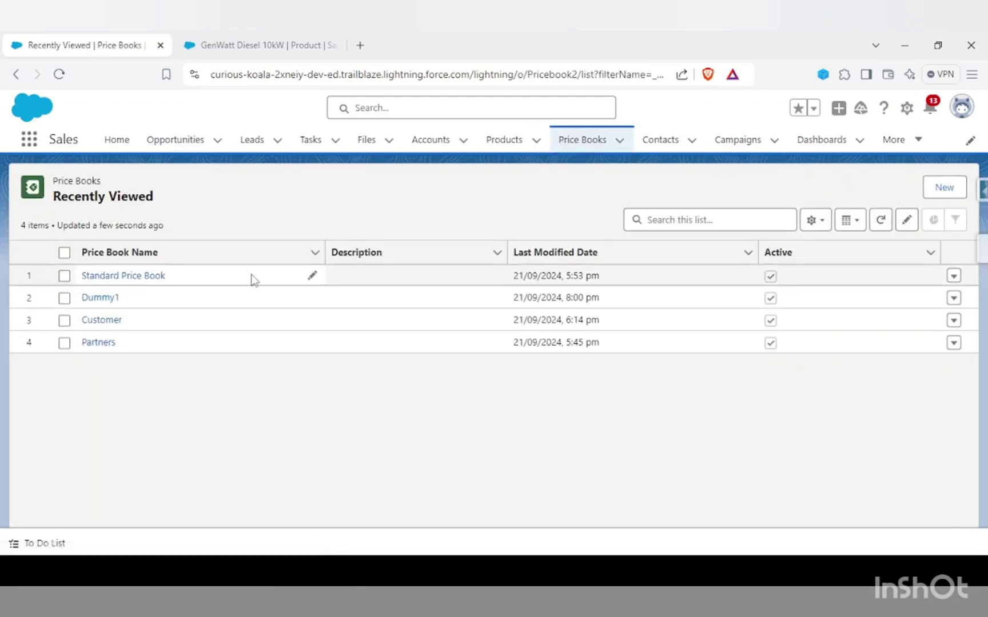